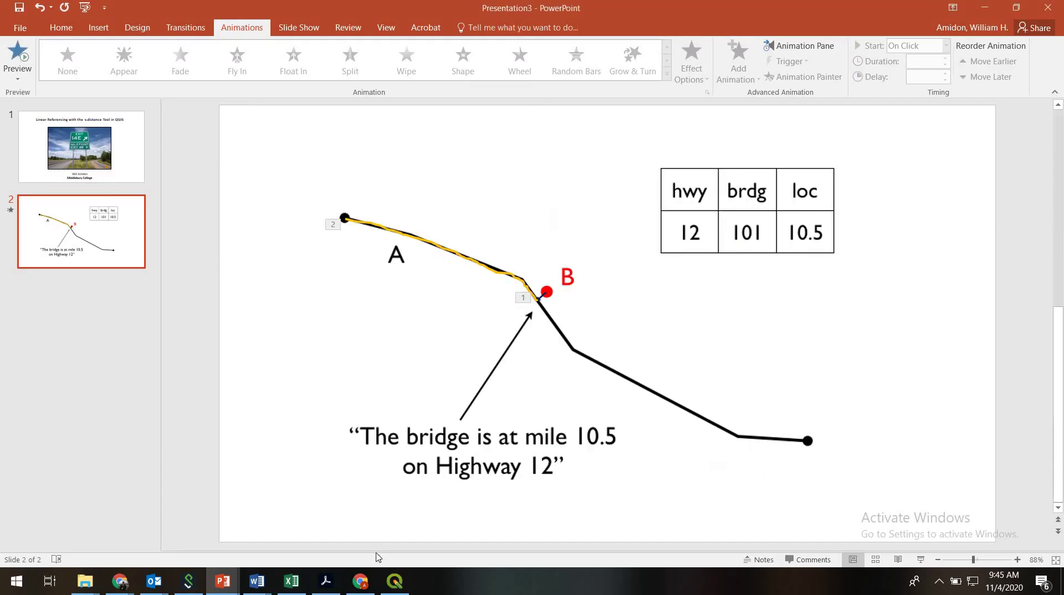
Step: Bring the QGIS river project to the front and select the topo_profile_line_NAD_UTM layer
click(395, 583)
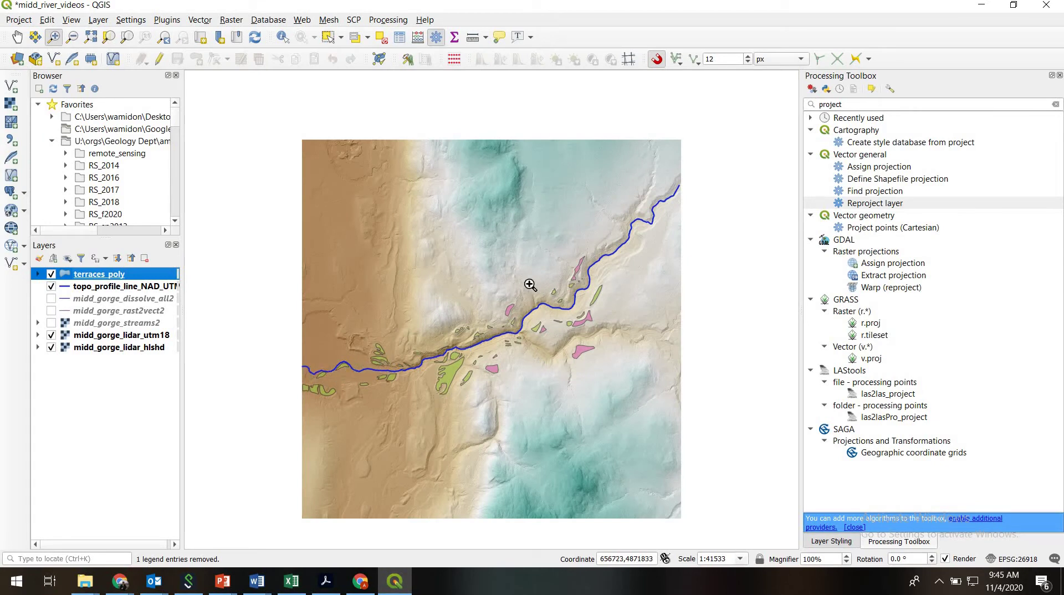
click(140, 289)
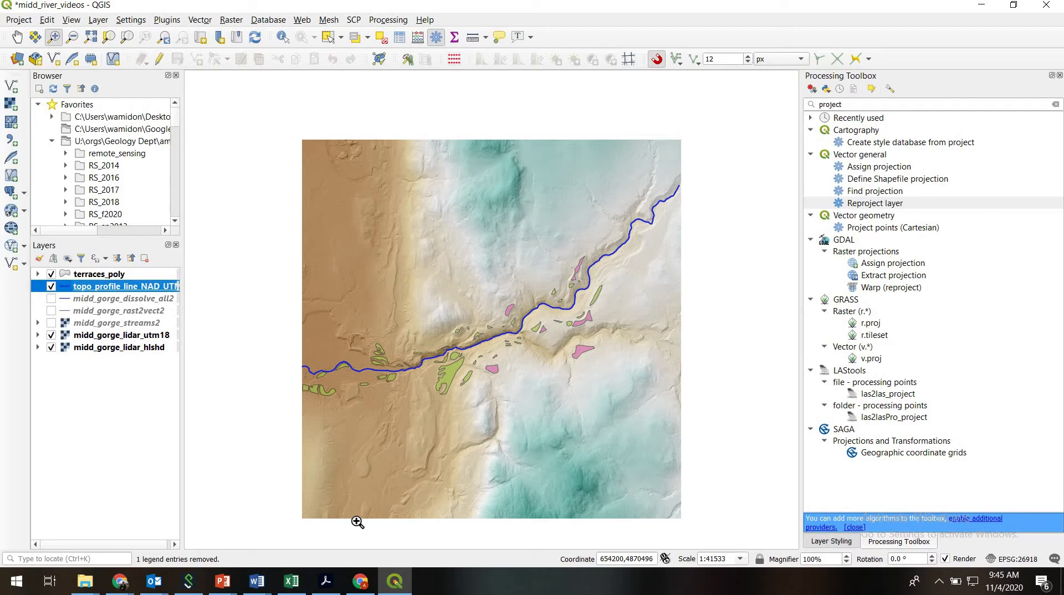
click(326, 581)
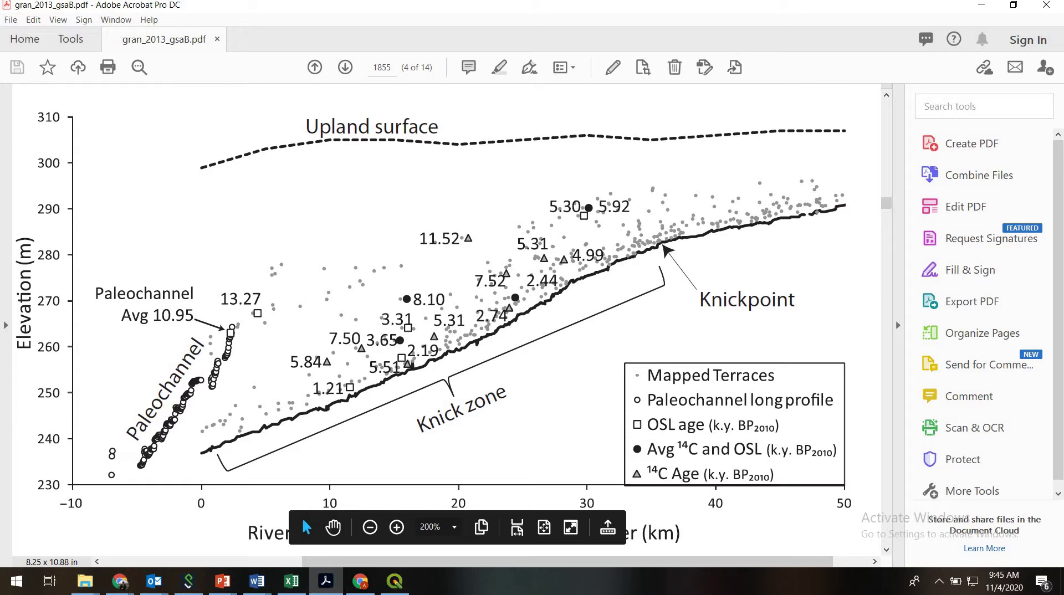
click(981, 4)
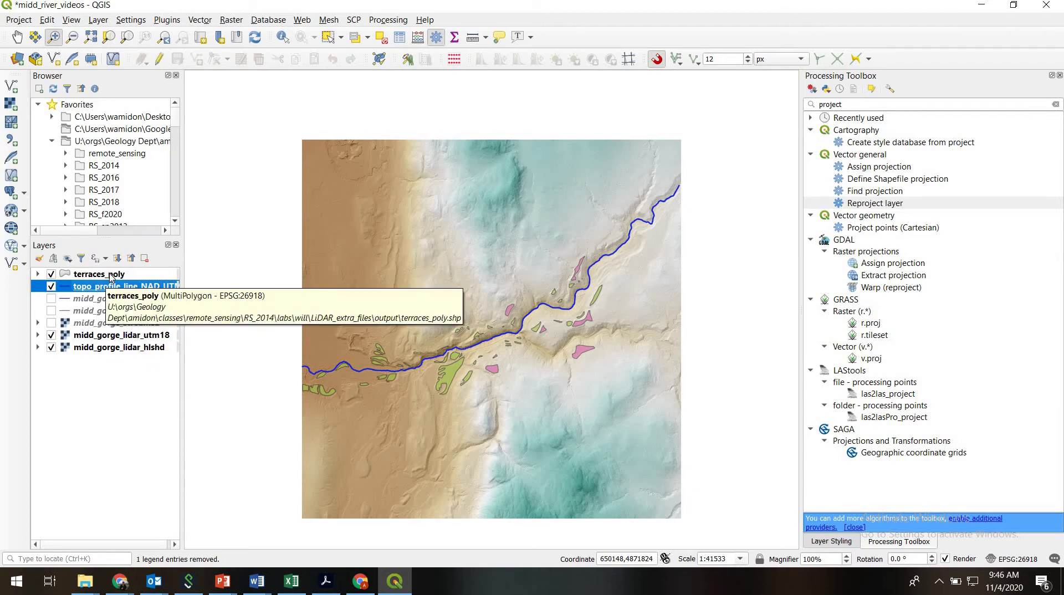
Step: Open the terraces_poly attribute table and turn on editing
click(107, 277)
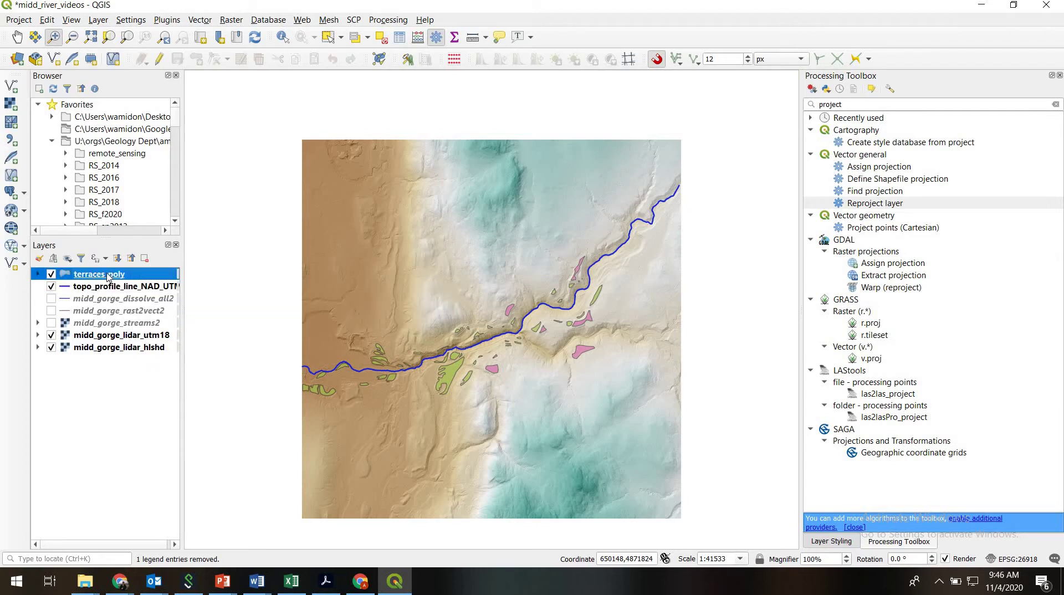
right_click(96, 277)
click(161, 408)
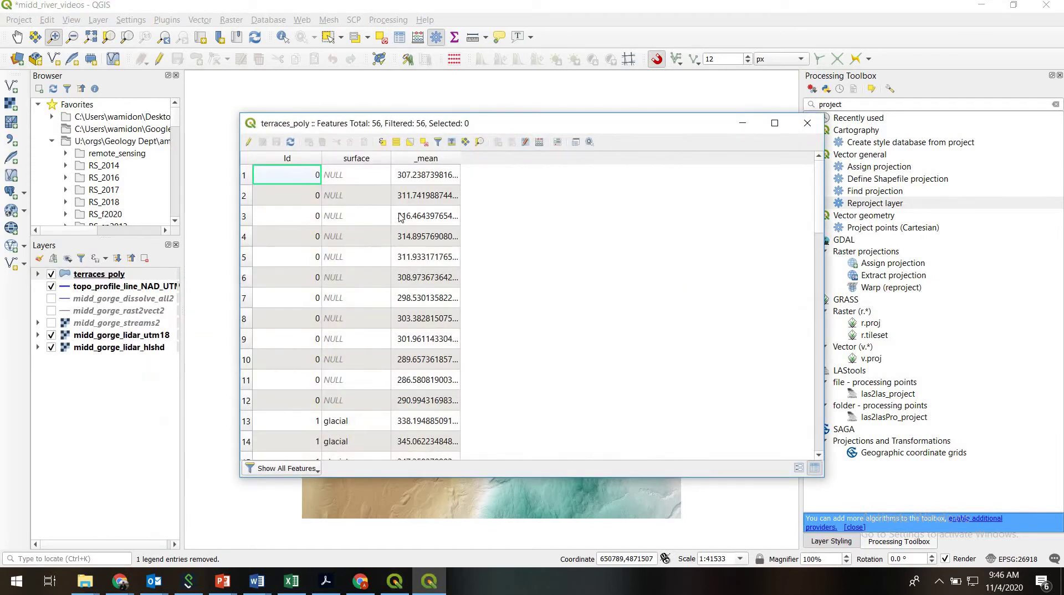
click(249, 143)
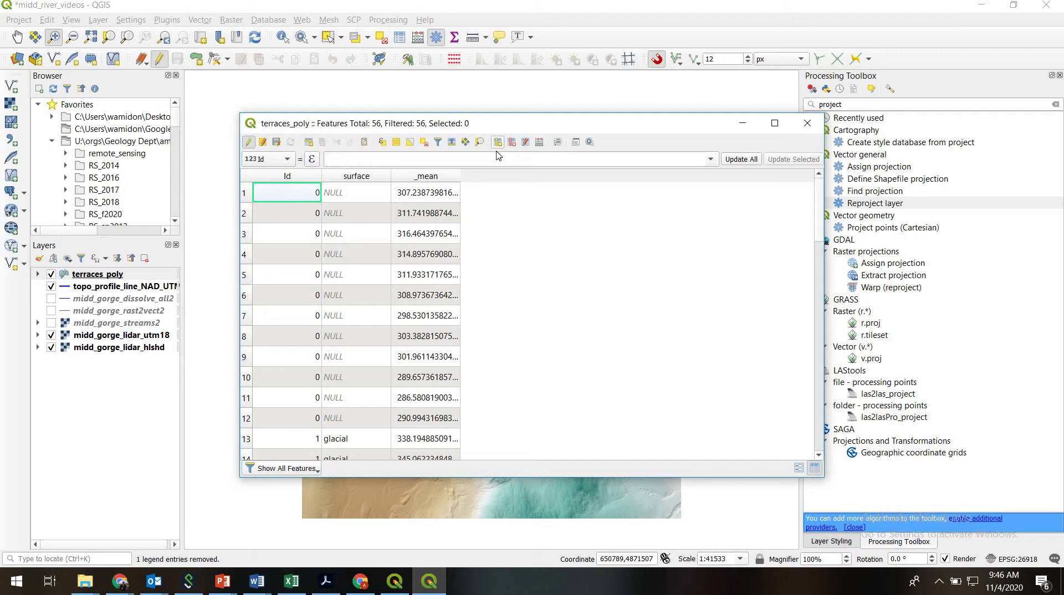
Step: Add a new decimal number field named dist with length 5 and precision 1
click(499, 143)
text(dist)
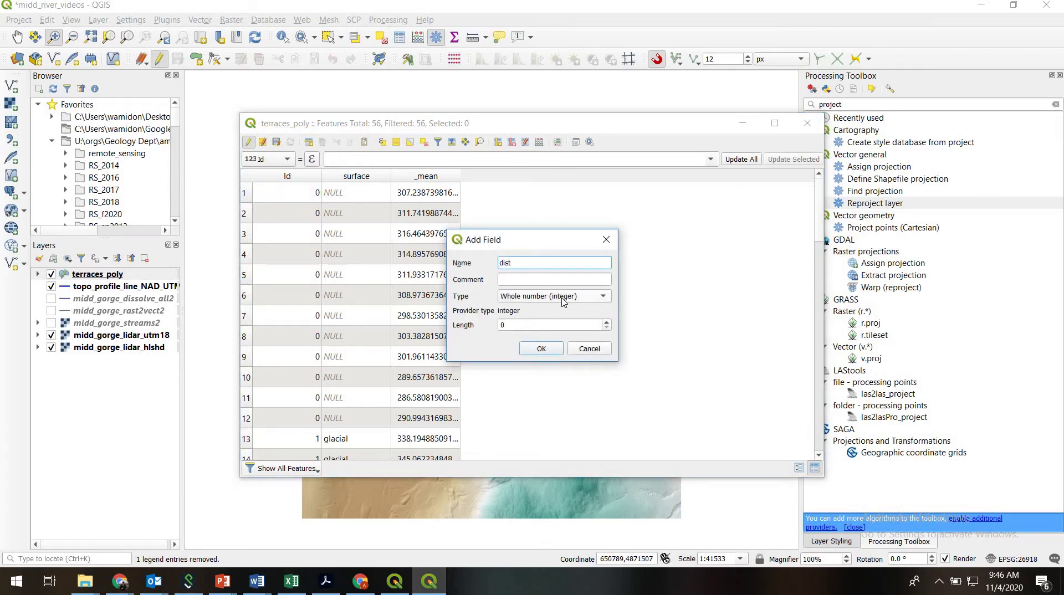
click(563, 299)
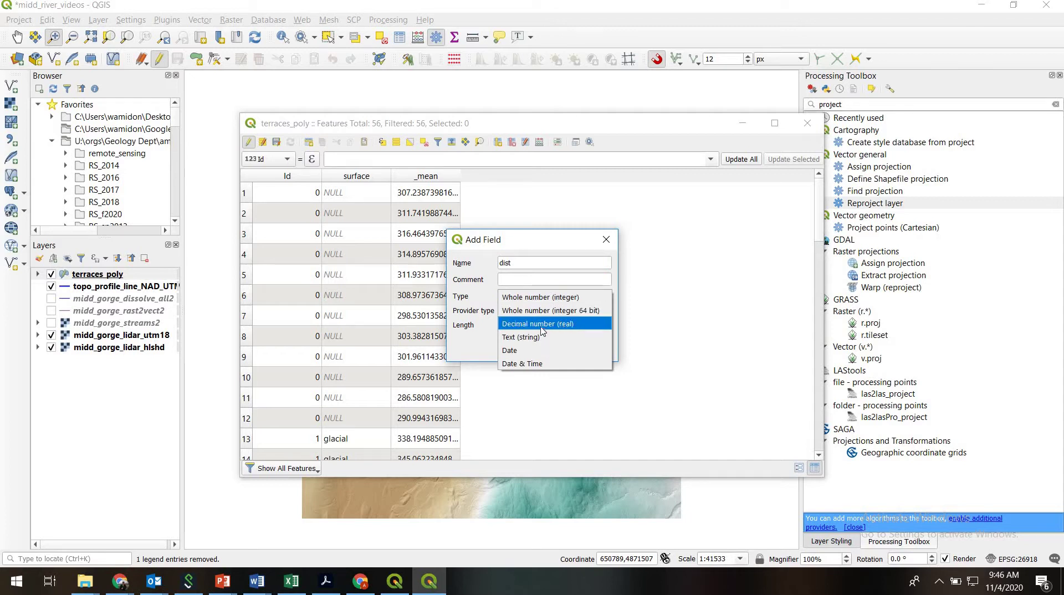
click(542, 325)
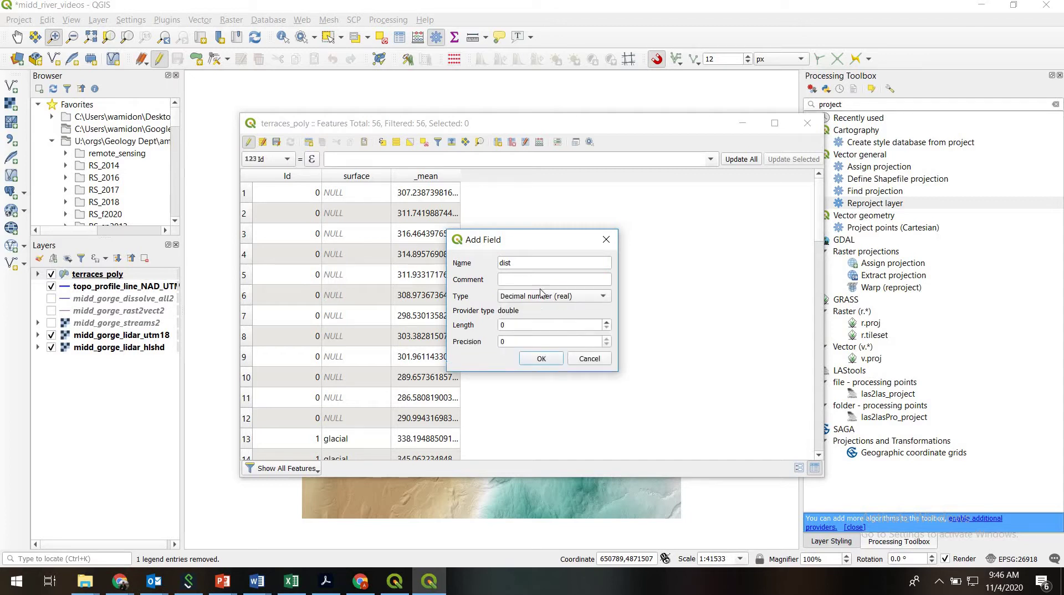
click(509, 325)
text(5)
click(526, 343)
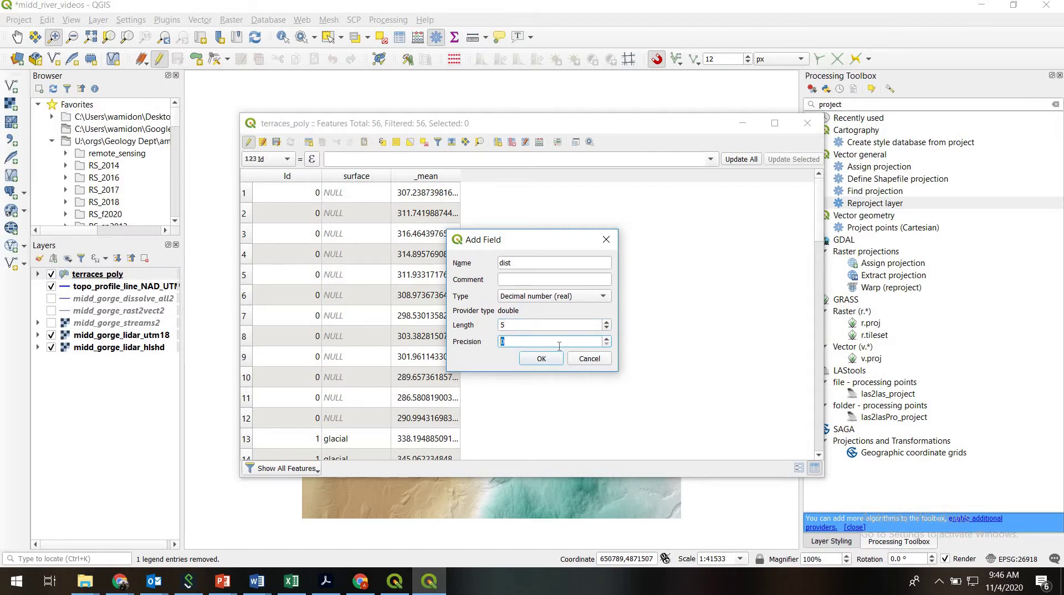
text(1)
click(542, 359)
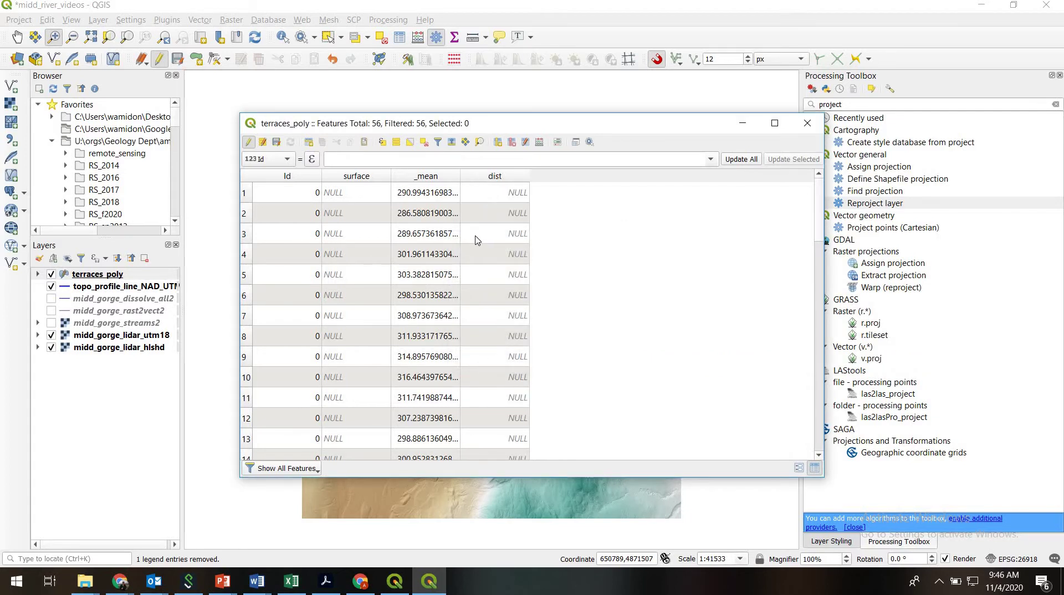
Step: Stop editing, save the terraces_poly changes, and close the attribute table
click(248, 143)
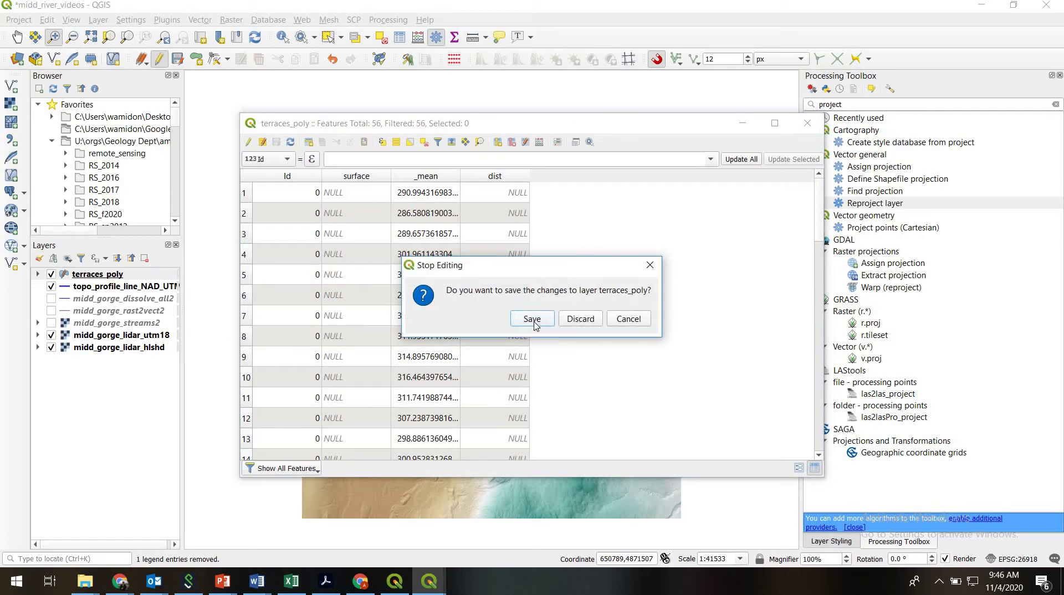
click(533, 320)
click(808, 124)
Step: Open the v.distance tool and set topo_profile_line_NAD_UTM as its 'to' vector map
text(v.distan)
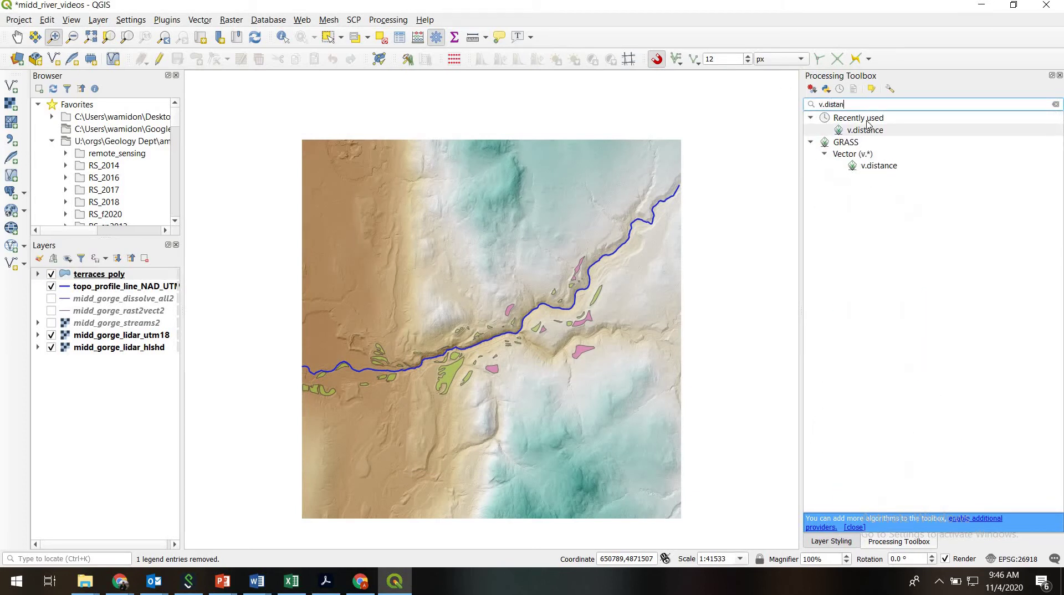
click(868, 132)
double_click(867, 132)
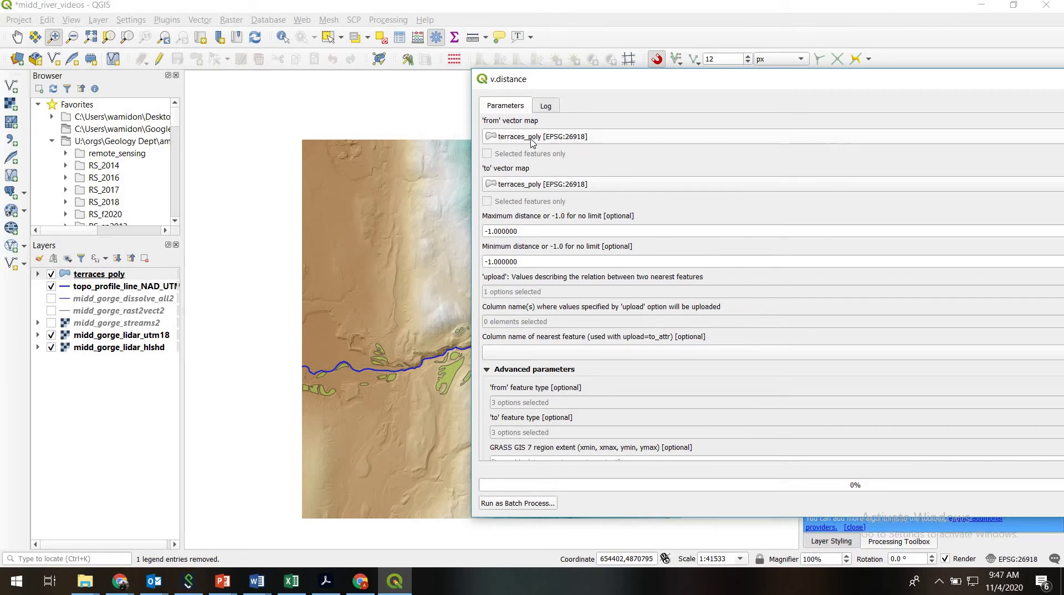
click(525, 187)
click(525, 197)
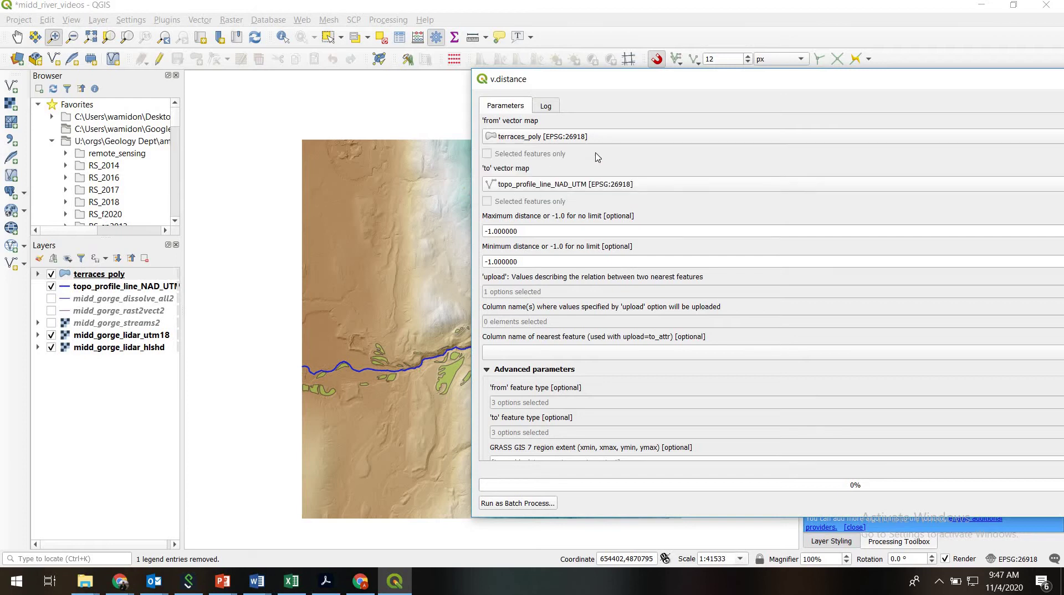
drag(720, 79, 774, 29)
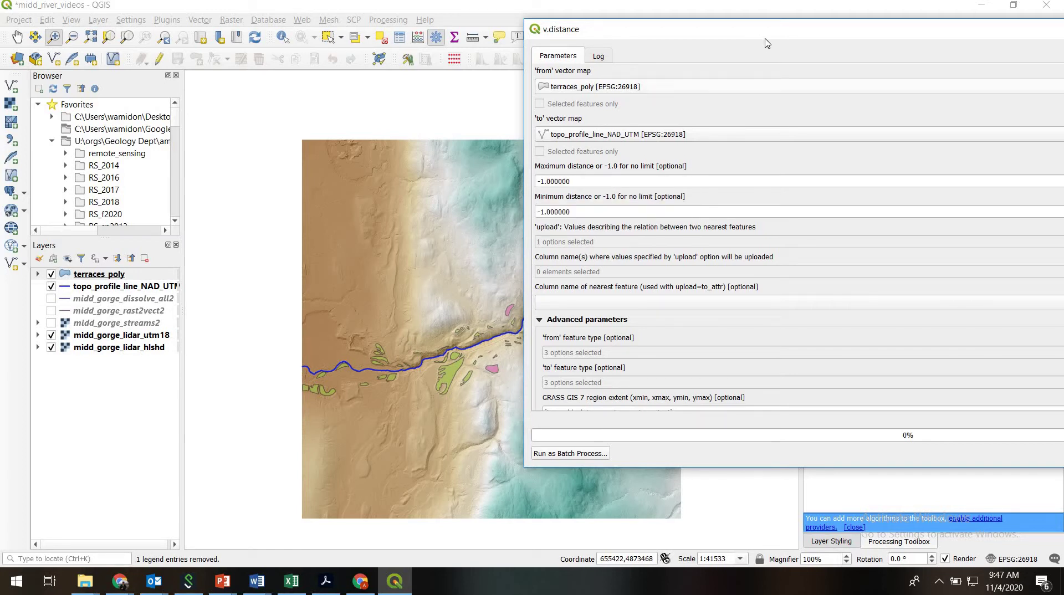
drag(765, 24, 748, 15)
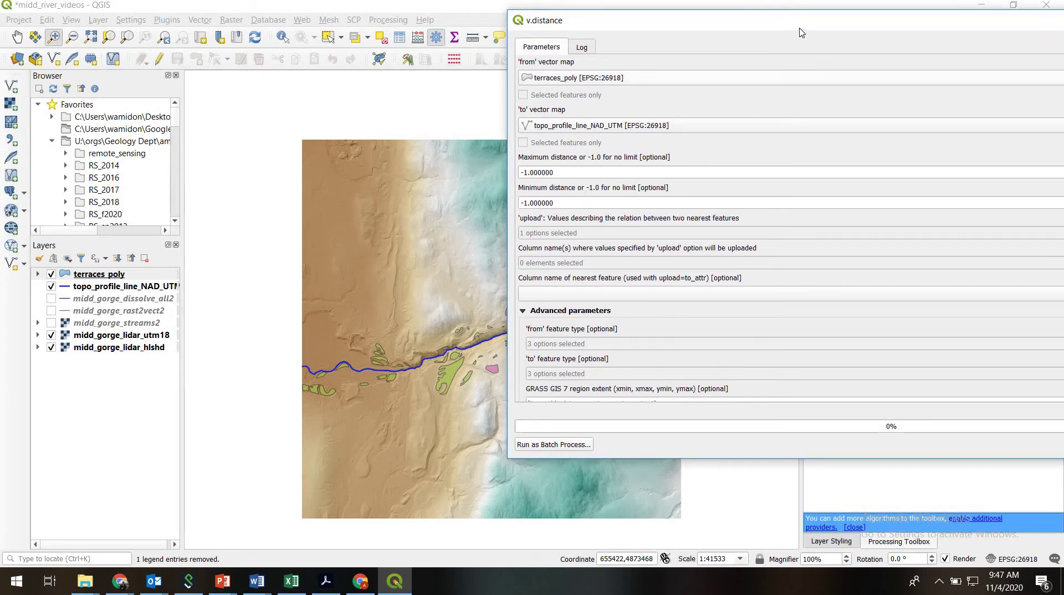
drag(564, 30, 312, 39)
Step: Set v.distance to upload to_along into the dist column and run it
click(894, 242)
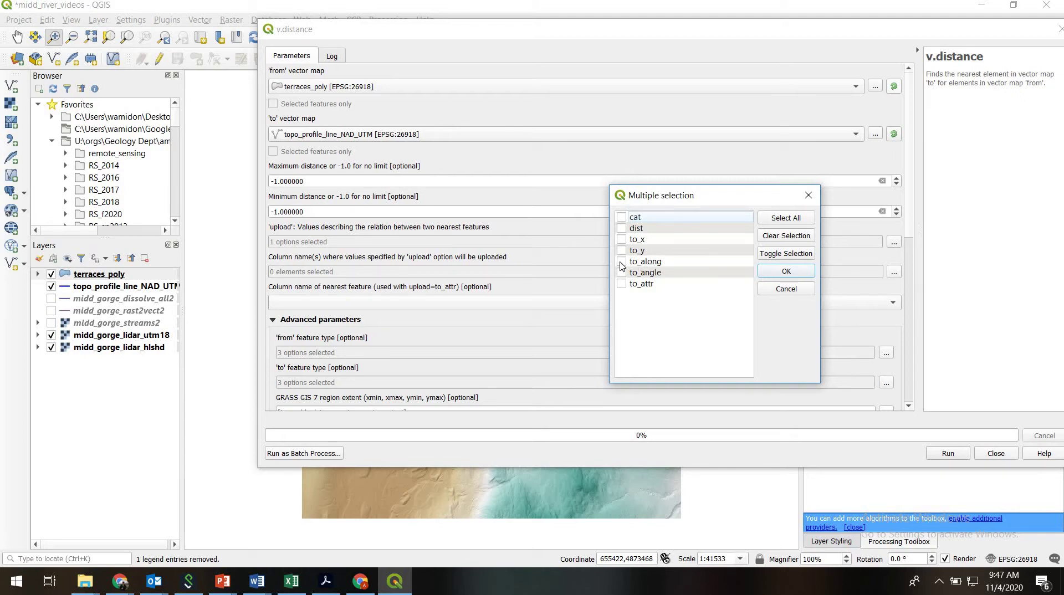
click(621, 263)
click(787, 271)
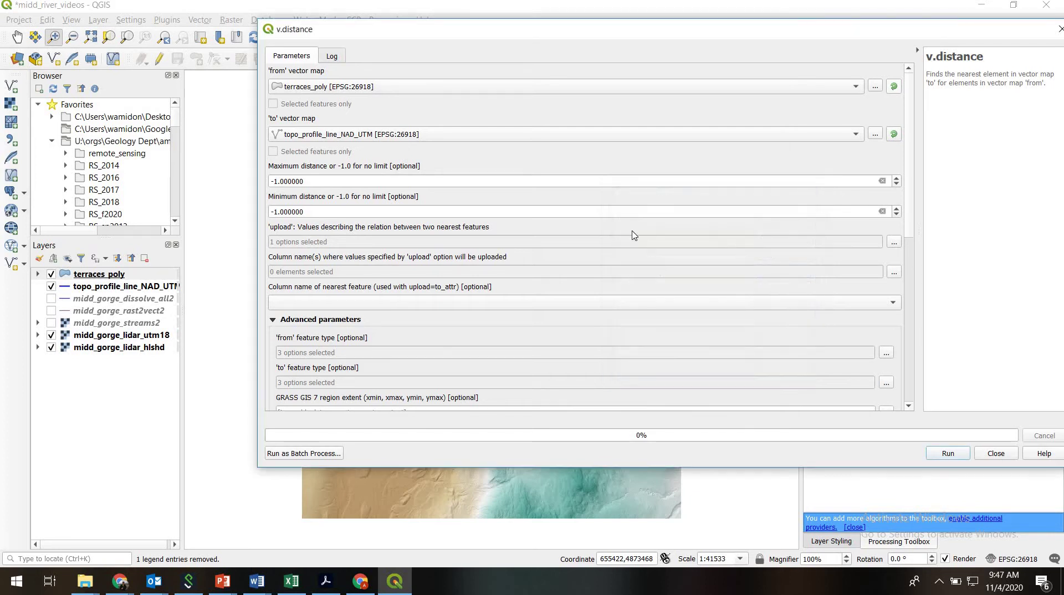
click(894, 272)
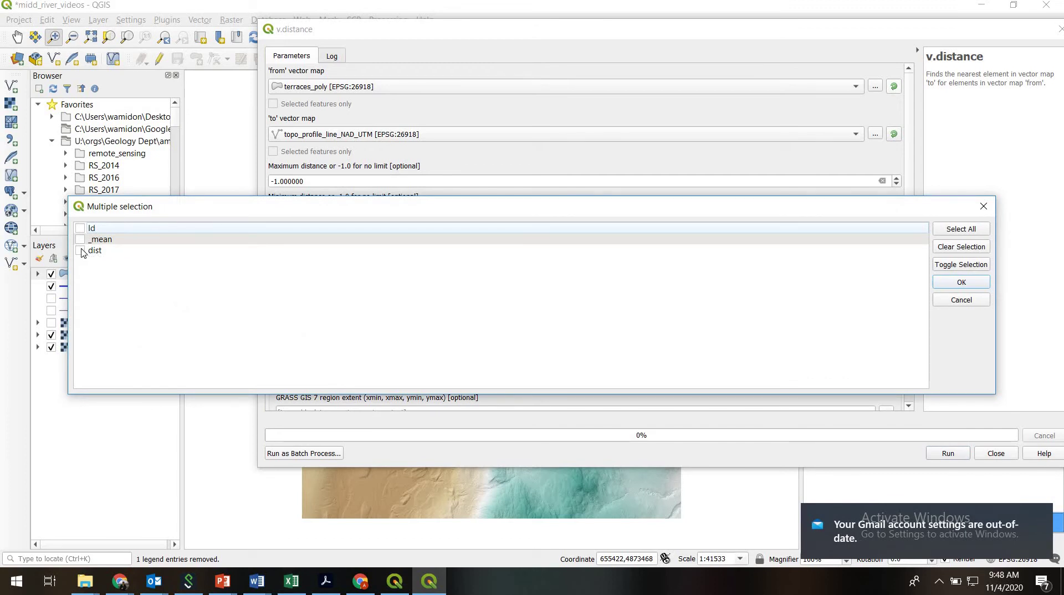
click(81, 251)
click(960, 283)
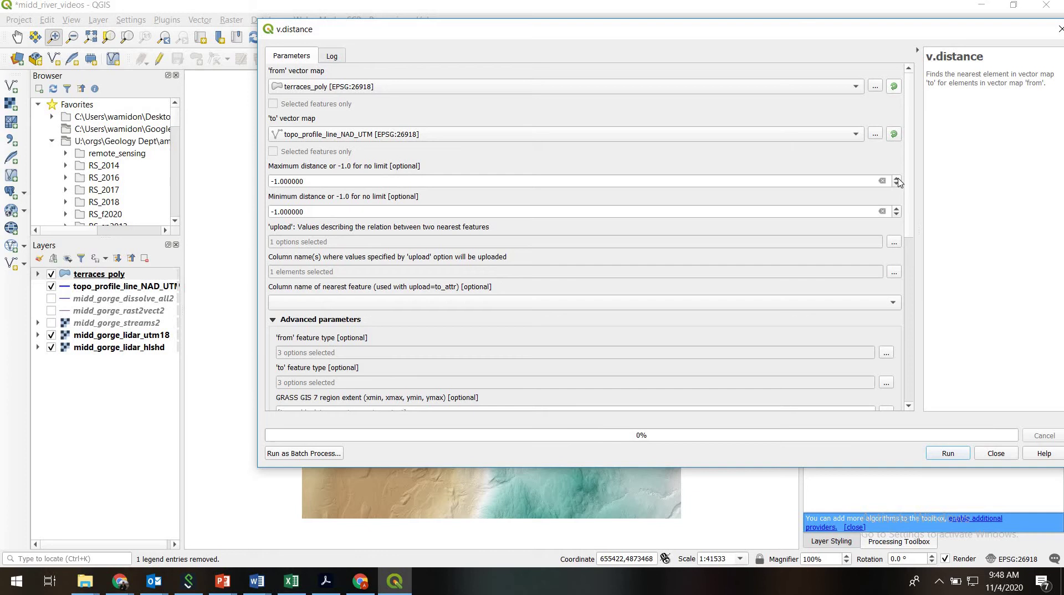
drag(912, 195, 929, 390)
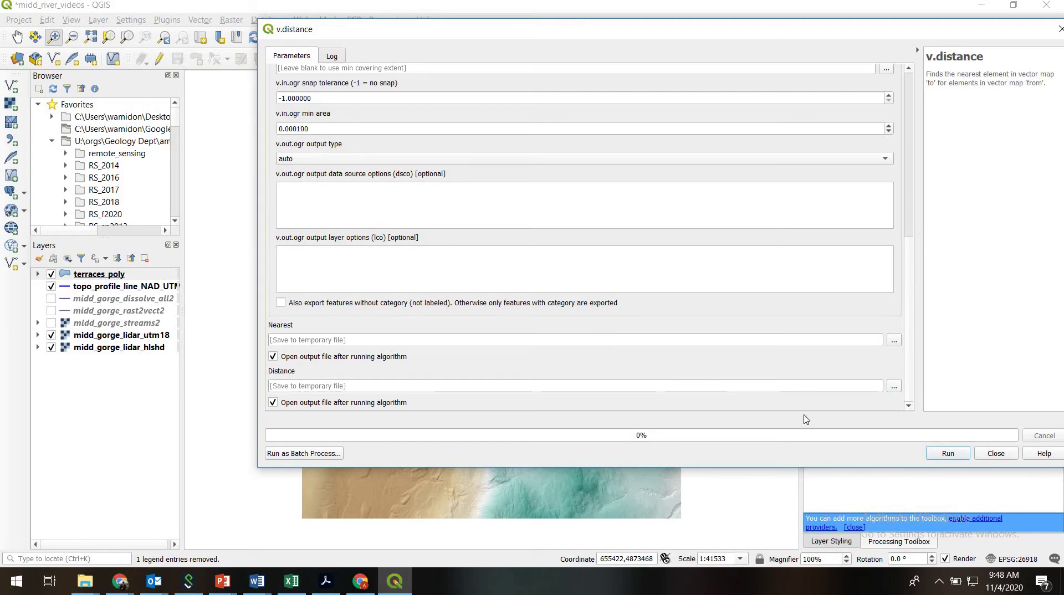
click(948, 453)
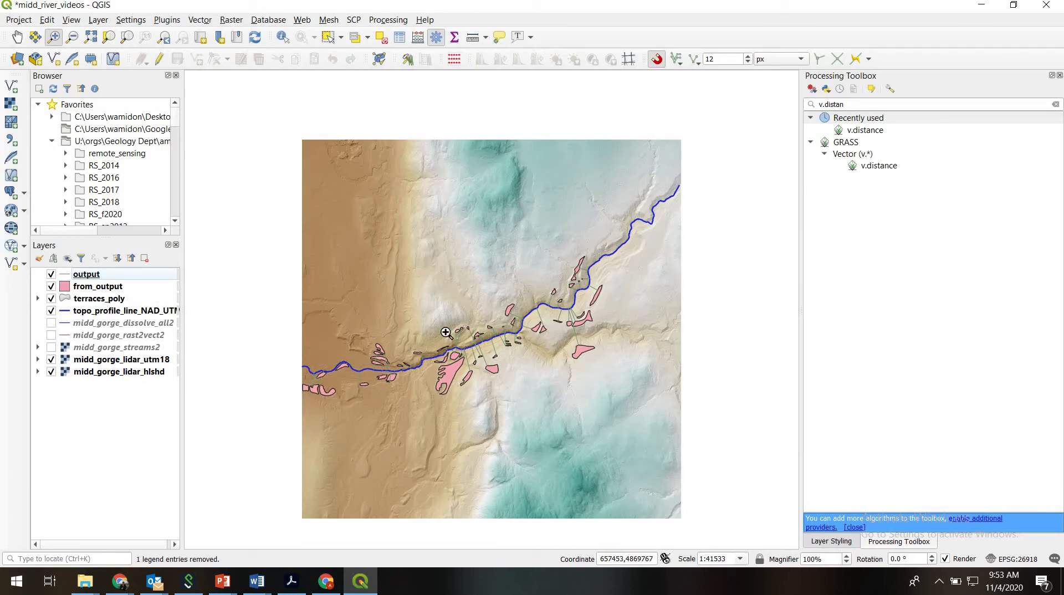
Step: Toggle the output distance lines to compare the map, leaving them hidden
click(51, 275)
click(51, 274)
click(51, 275)
click(51, 274)
click(52, 275)
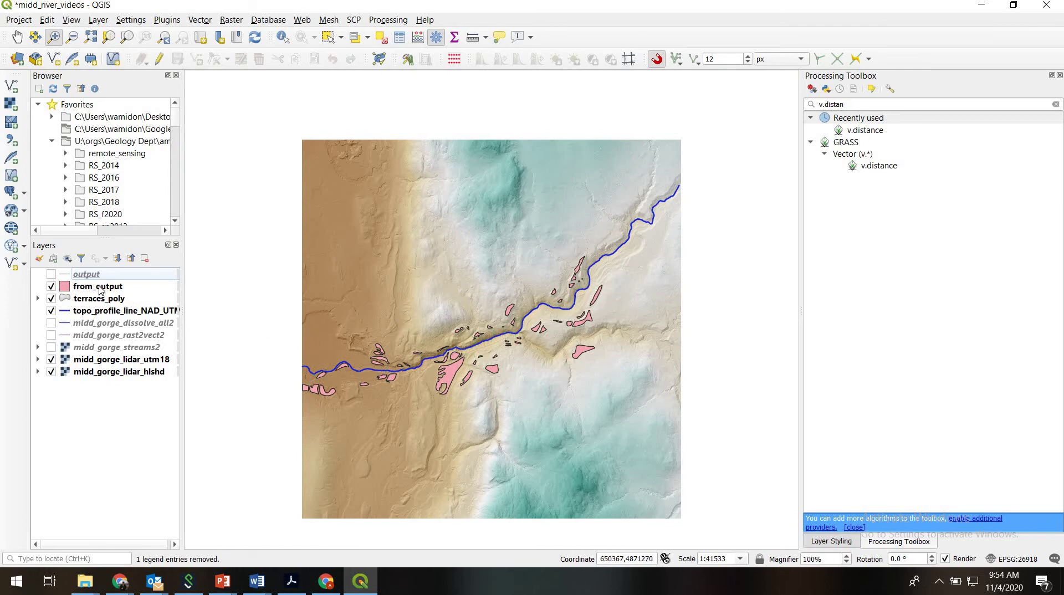
Step: Open the attribute table of the from_output layer
click(99, 288)
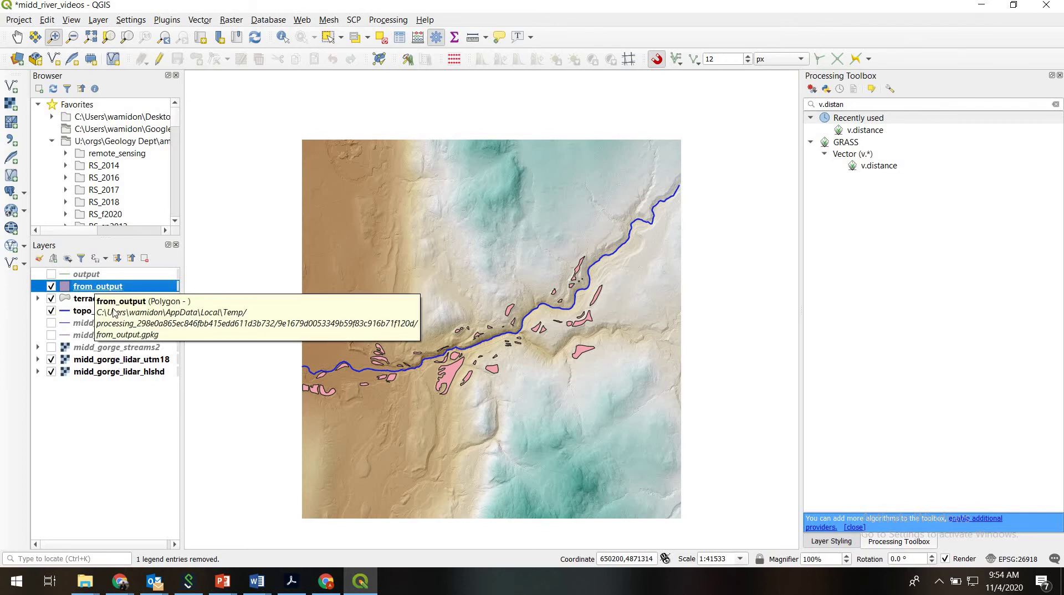
right_click(102, 289)
click(147, 438)
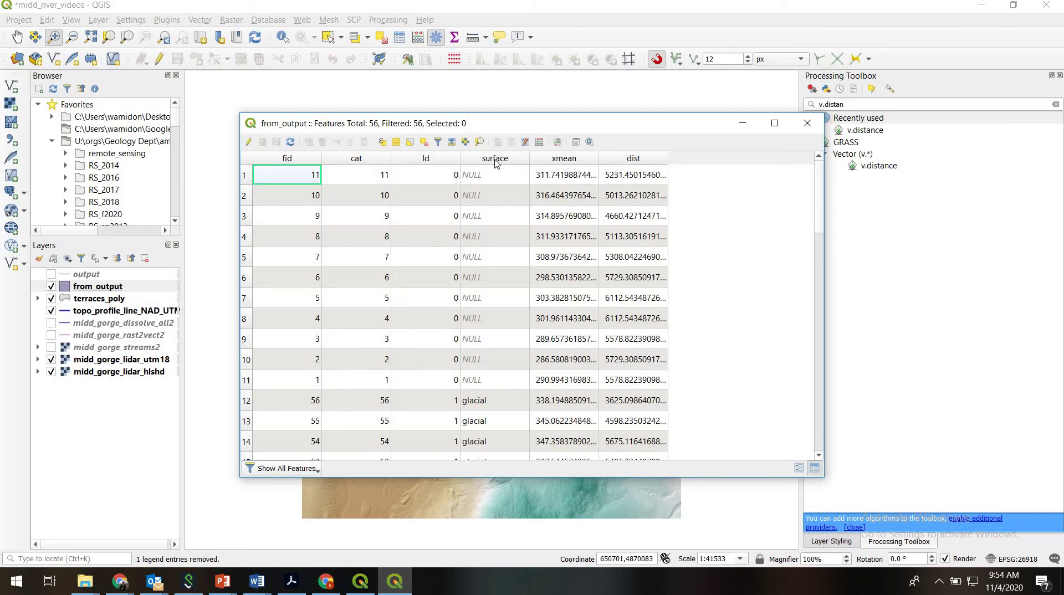
Step: Sort the from_output table by dist and inspect the last record, fid 25 at about 2689.06
click(629, 162)
click(645, 163)
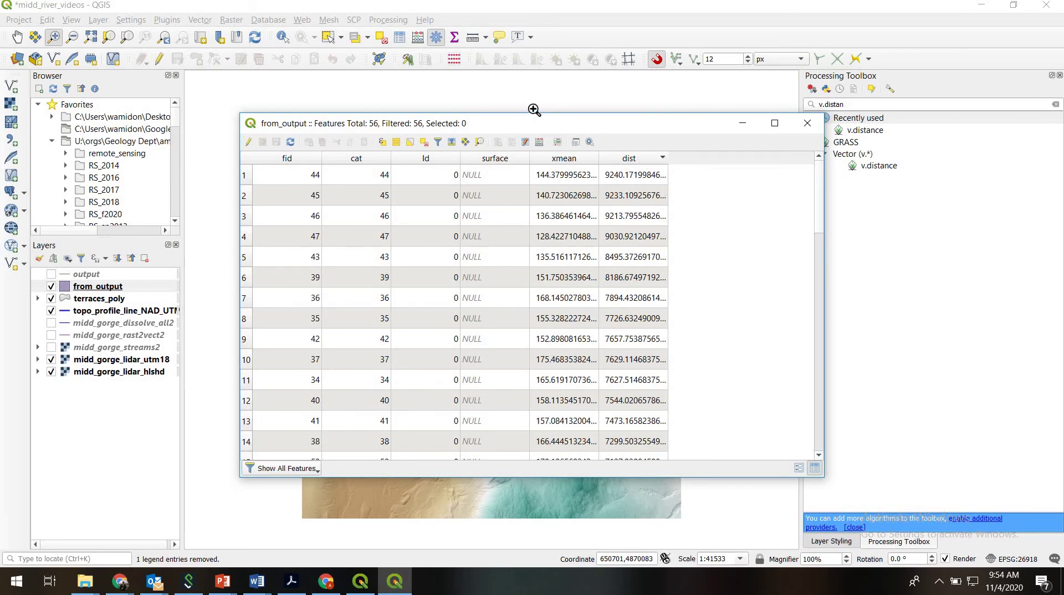
drag(510, 129, 723, 39)
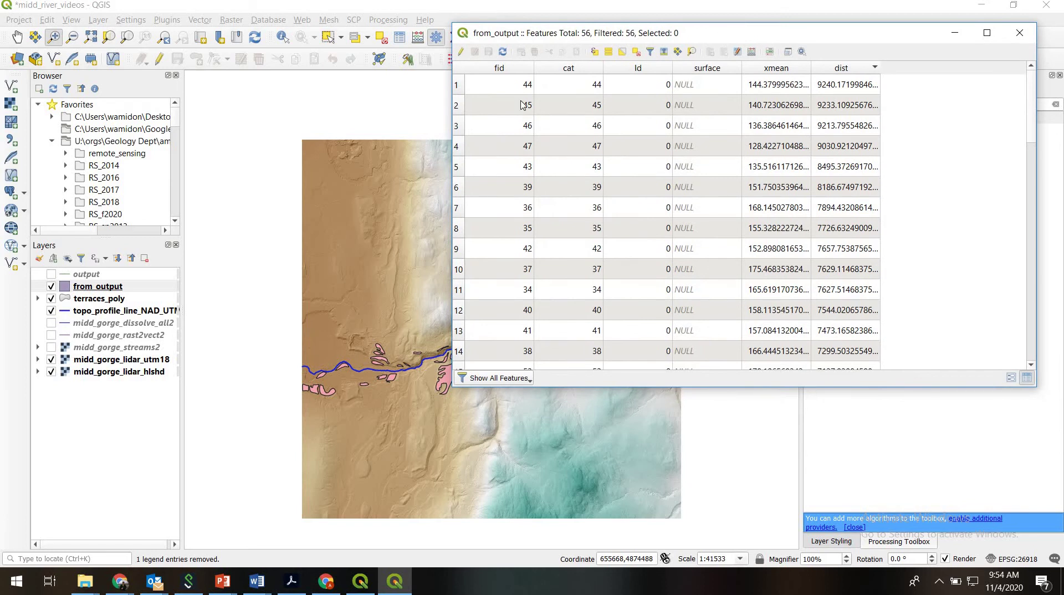
click(458, 85)
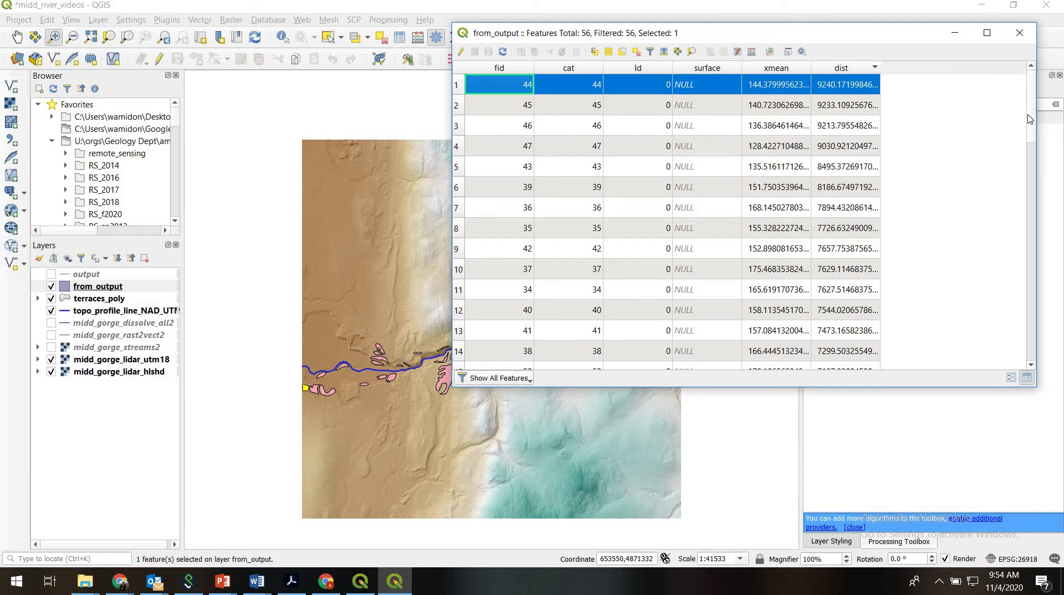
drag(1031, 105, 1031, 338)
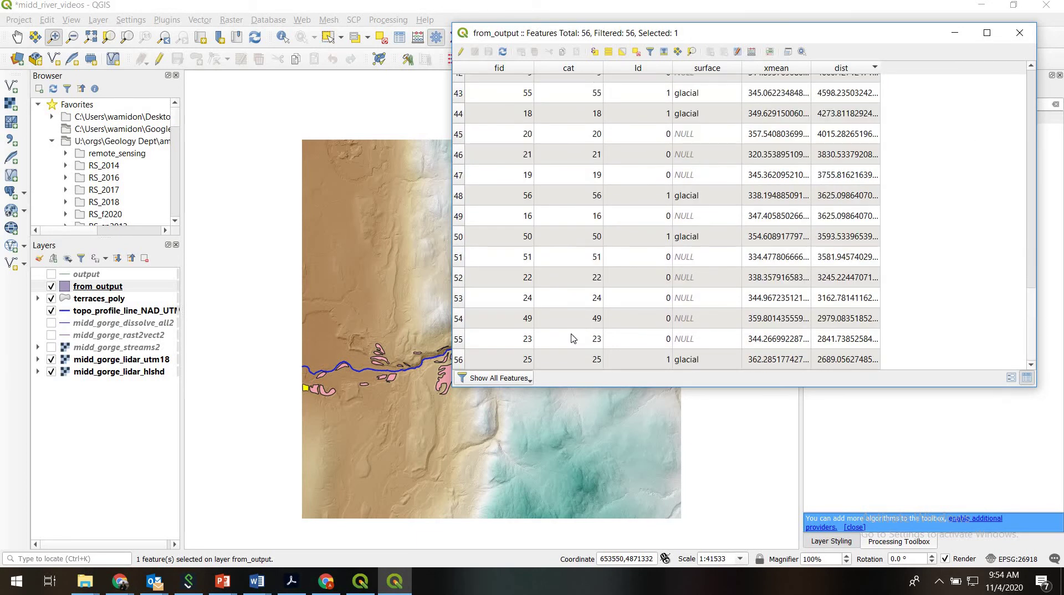
click(458, 360)
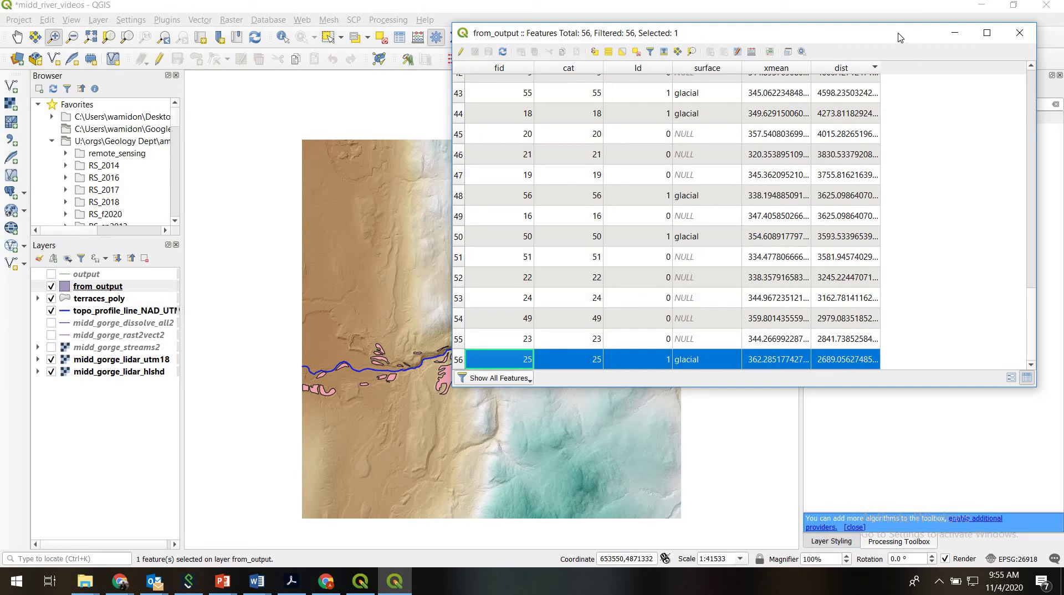
drag(900, 37, 856, 44)
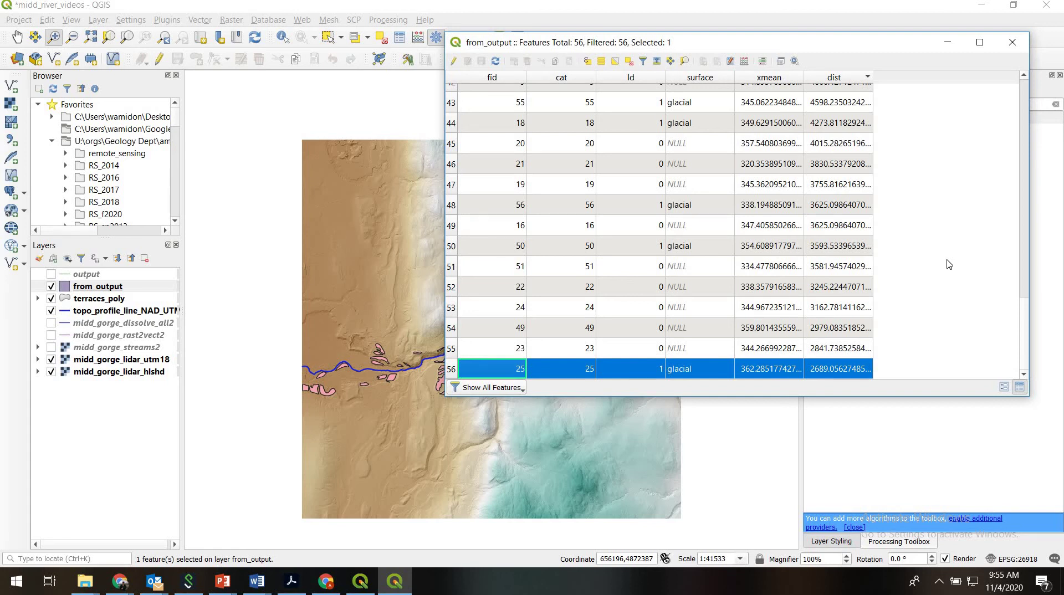
Step: Close the table and start saving from_output features as Comma Separated Value [CSV]
click(1012, 42)
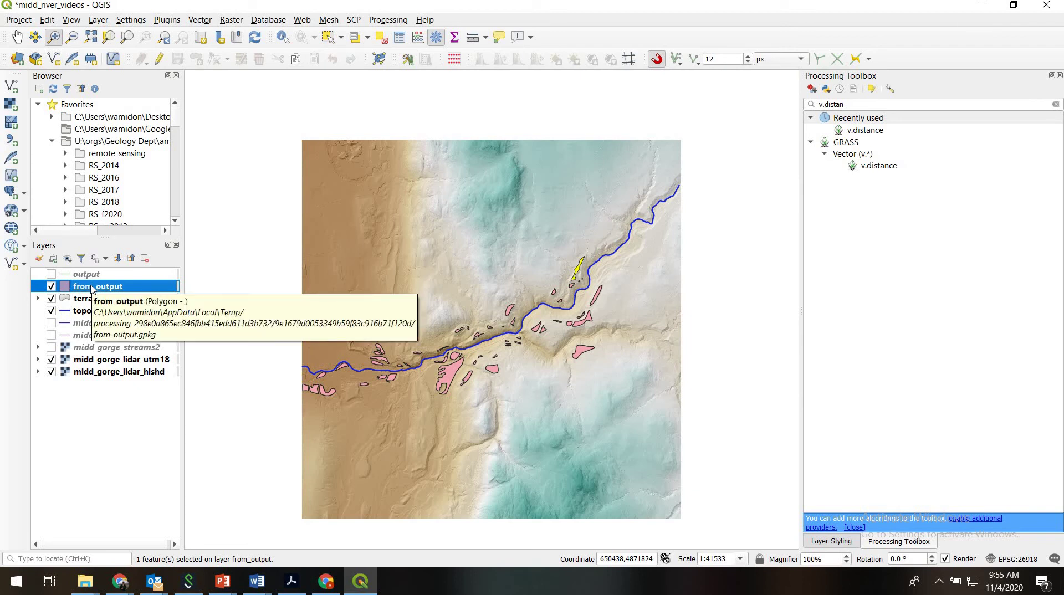
right_click(89, 287)
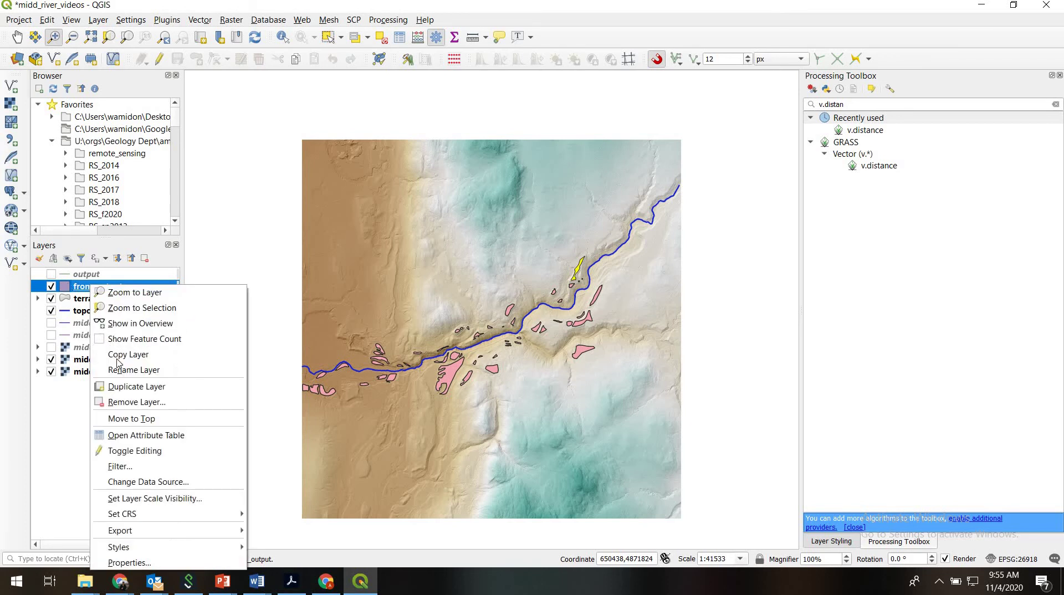
mouse_move(243, 531)
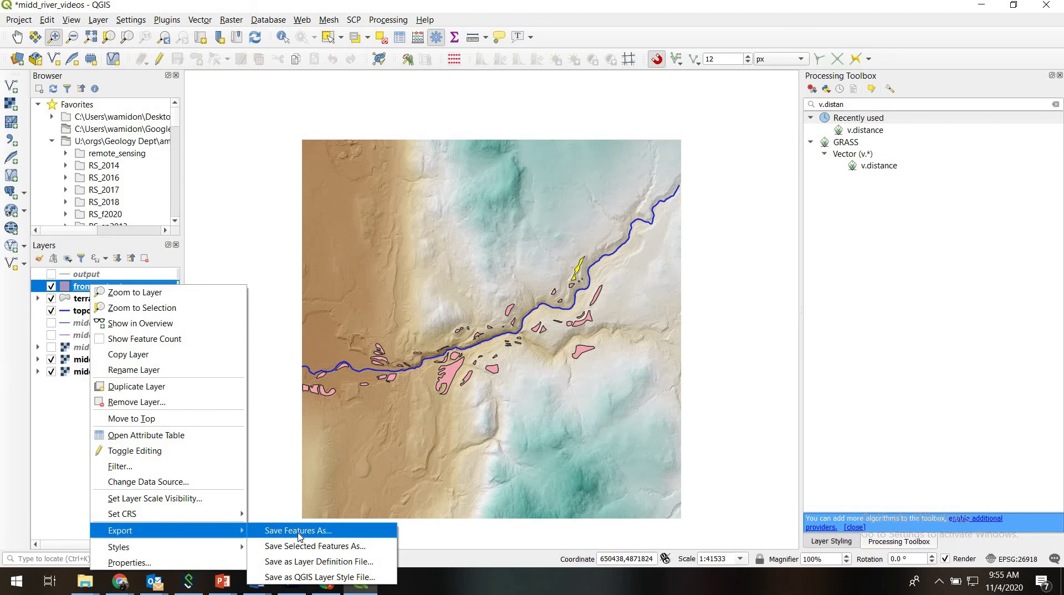
click(298, 531)
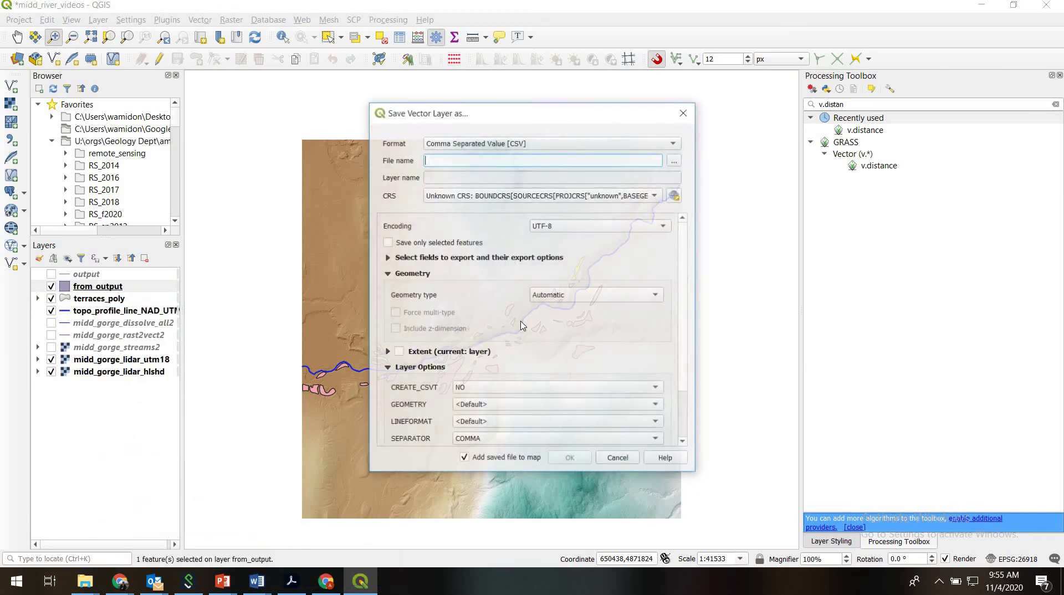
click(475, 144)
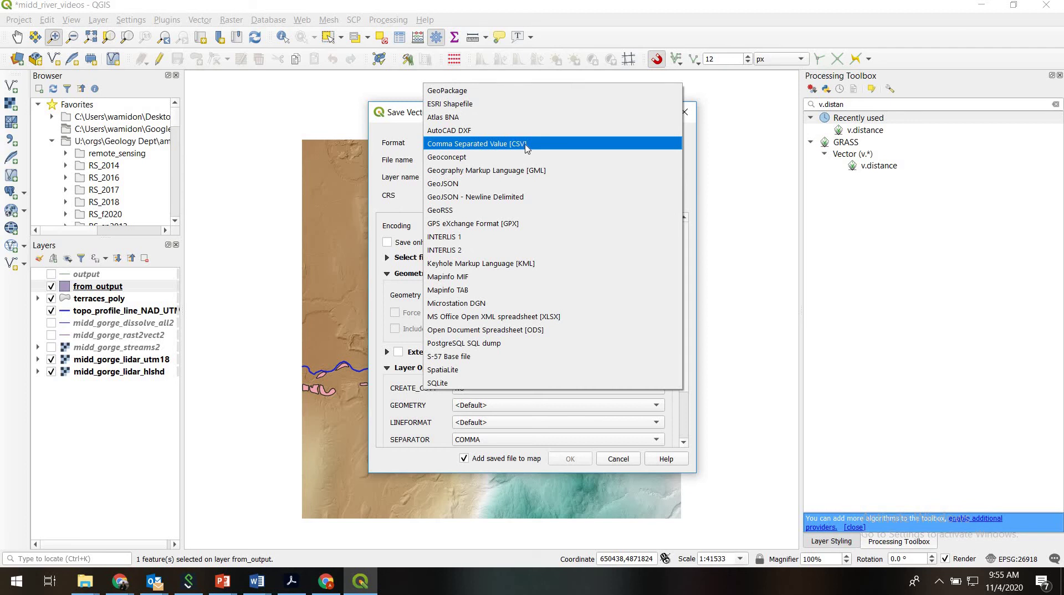
click(525, 145)
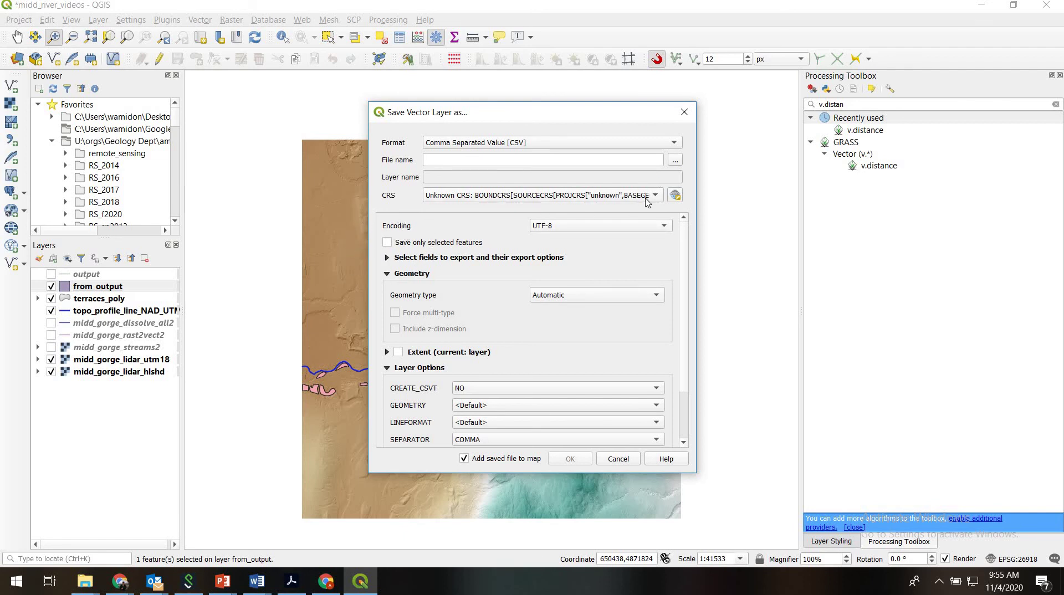
Step: Name the output file terraces_x_y2.csv and confirm the CSV export
click(673, 161)
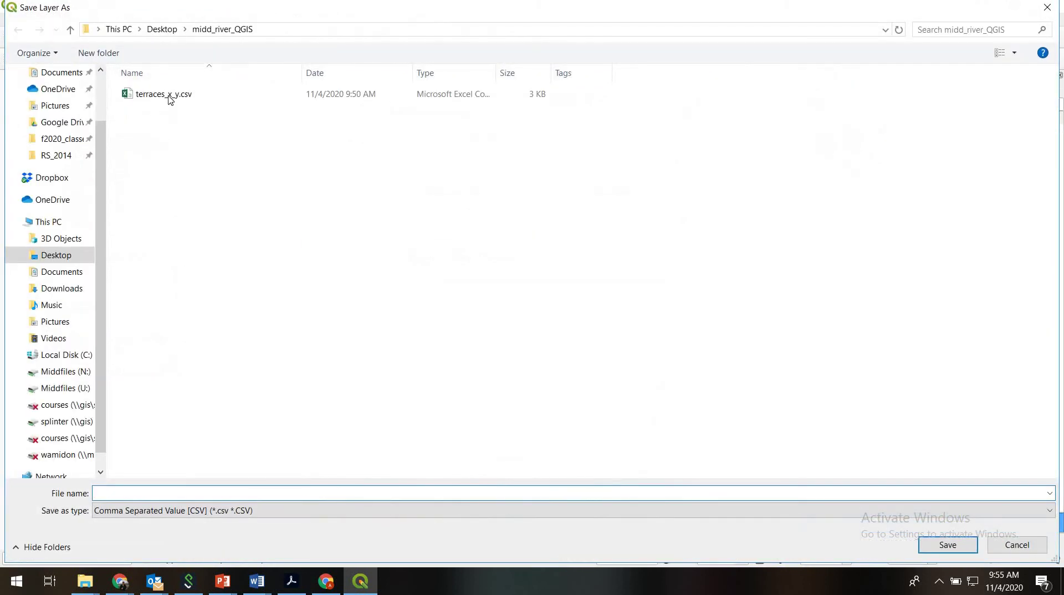
click(167, 94)
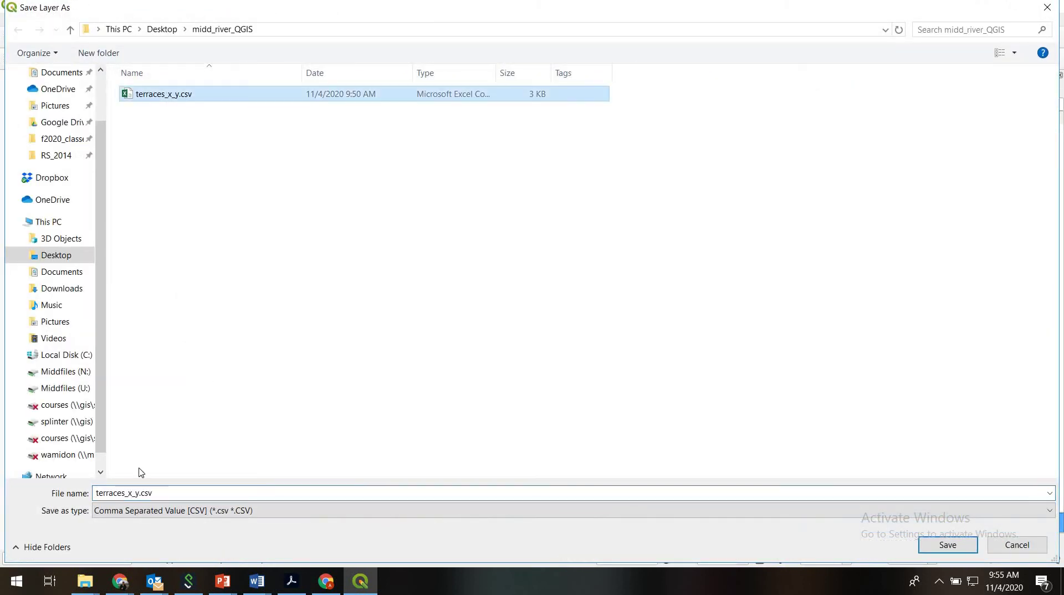
click(138, 494)
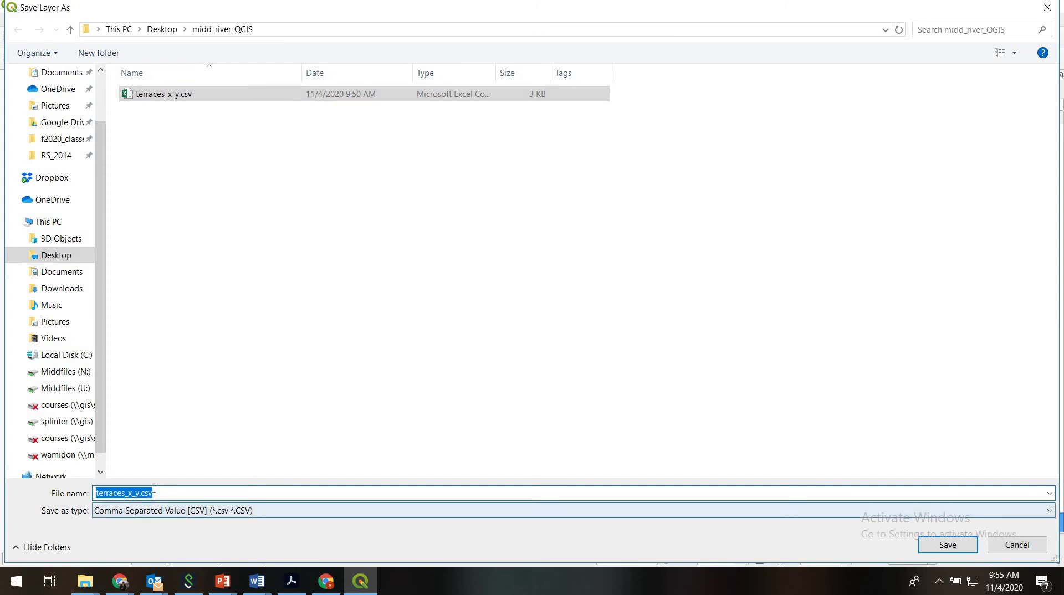
click(141, 493)
text(2)
click(932, 549)
click(570, 459)
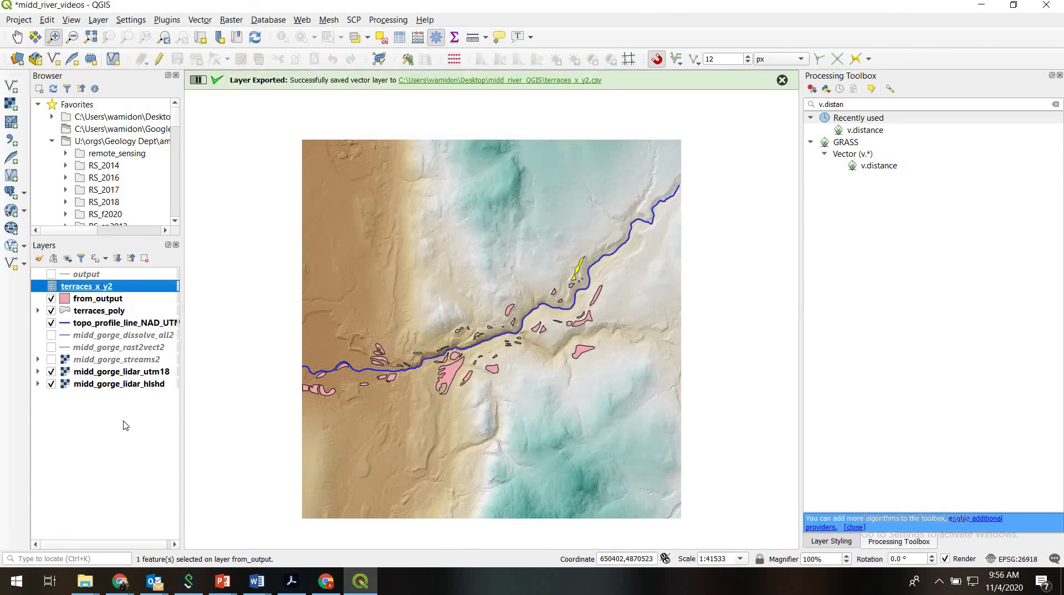
Step: Open terraces_x_y2.csv from the midd_river_QGIS folder with Excel 2016
click(85, 581)
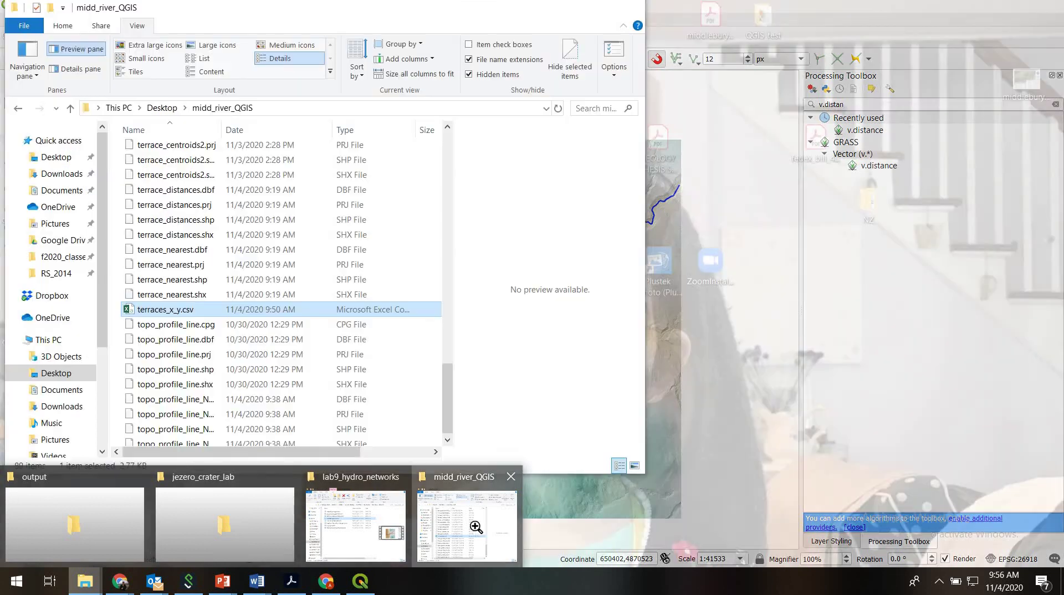
click(476, 531)
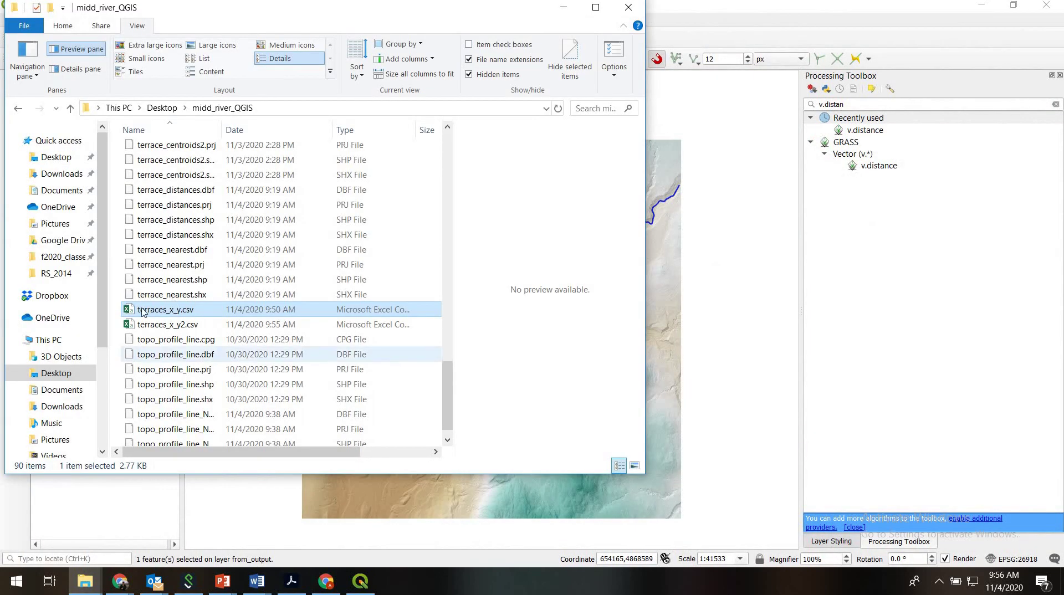
click(167, 326)
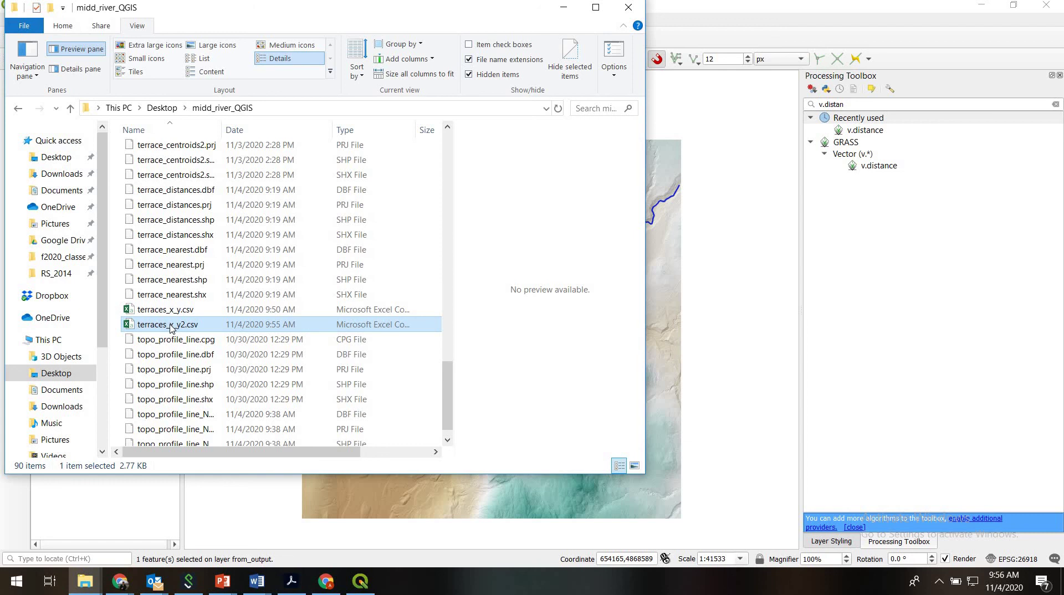
right_click(170, 327)
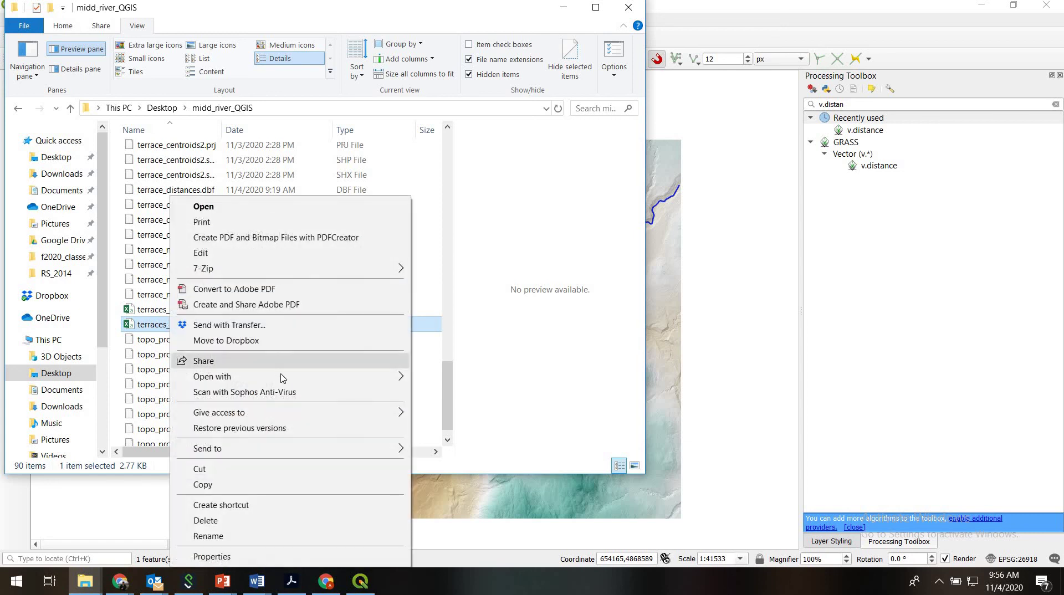
mouse_move(281, 376)
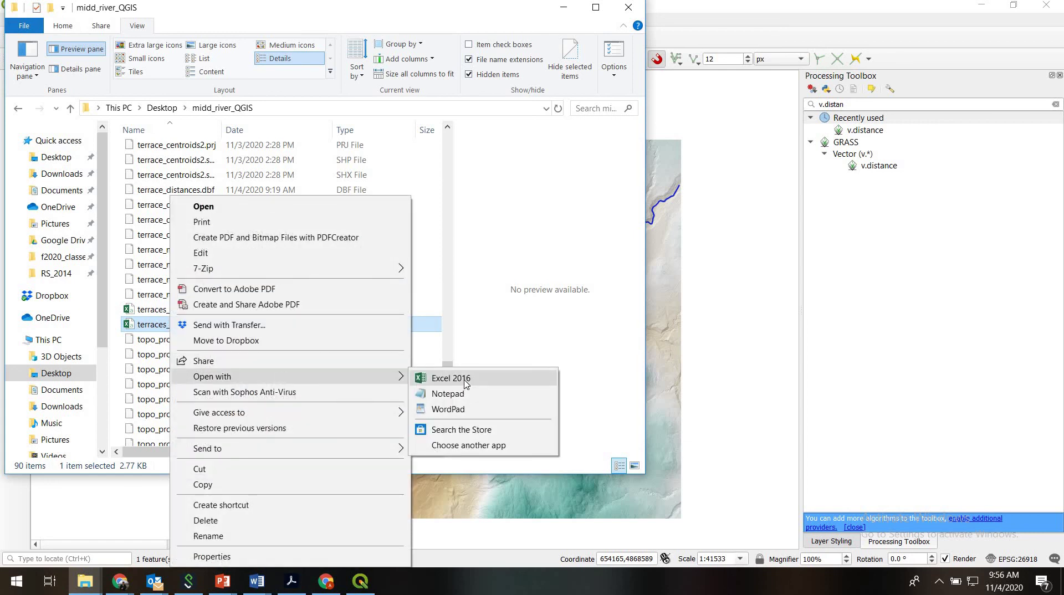
click(465, 379)
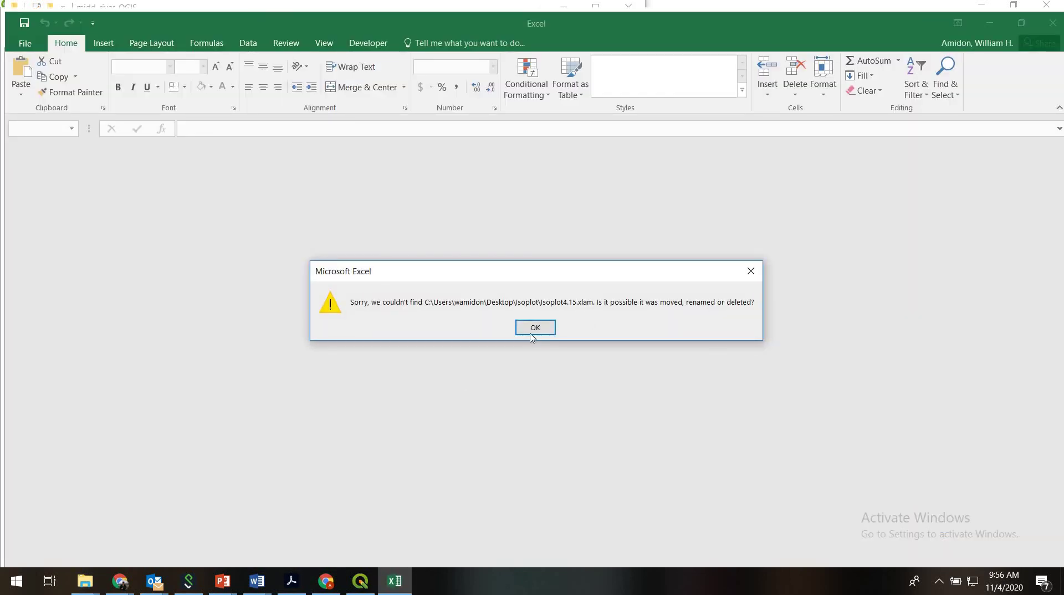
Step: Dismiss the Isoplot add-in warning, open the CSV read-only, and highlight the xmean and dist values
click(530, 332)
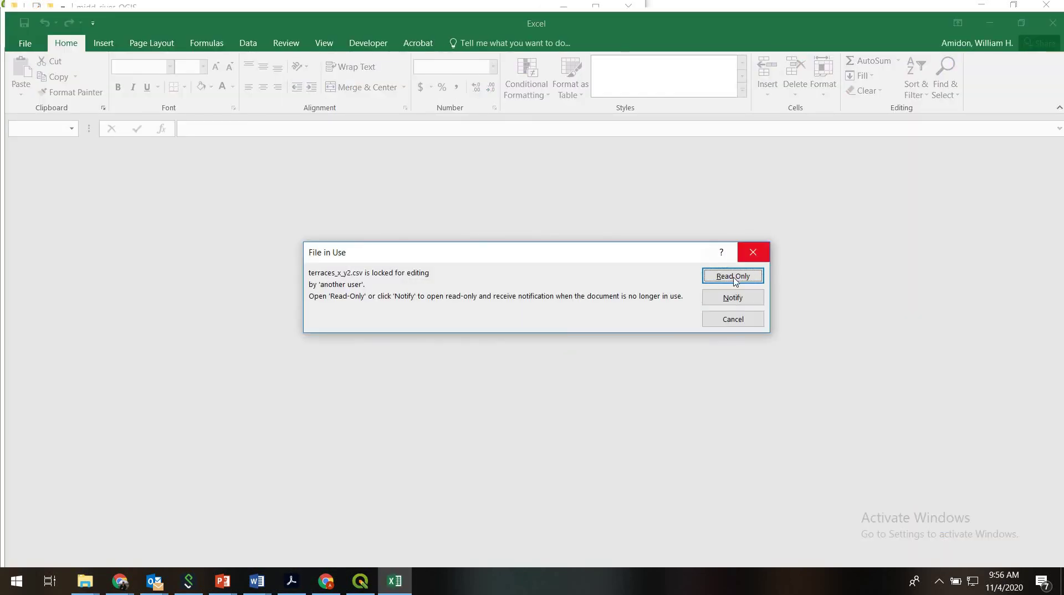
click(725, 276)
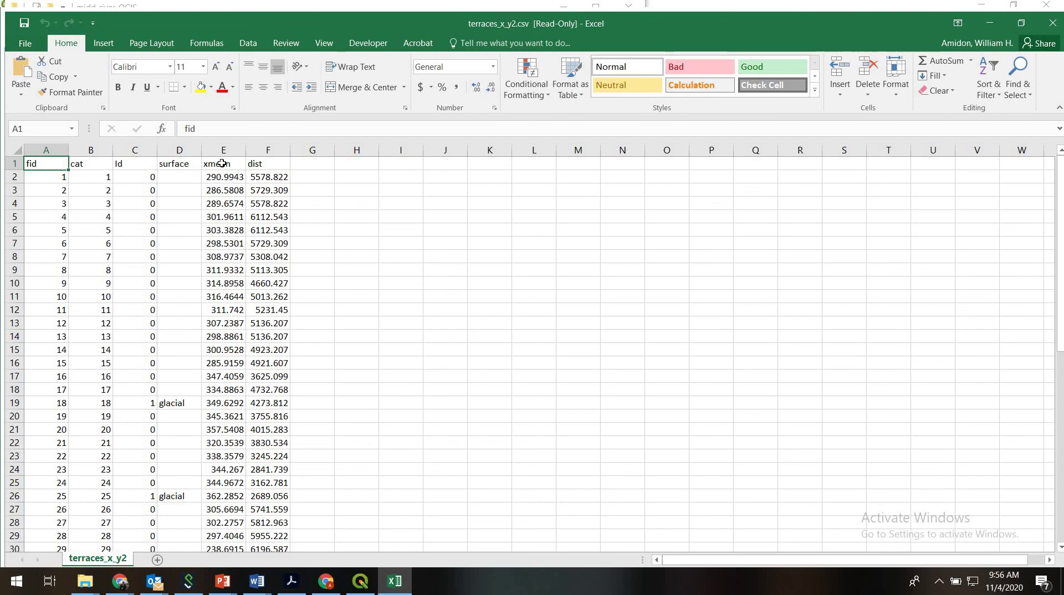
drag(222, 163, 220, 244)
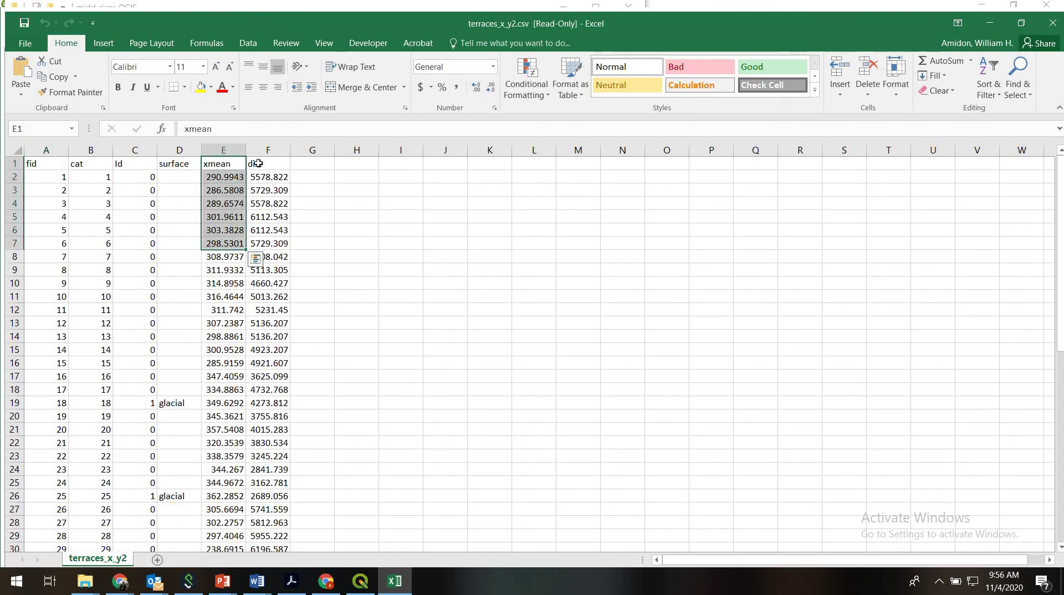
drag(258, 163, 260, 243)
click(53, 176)
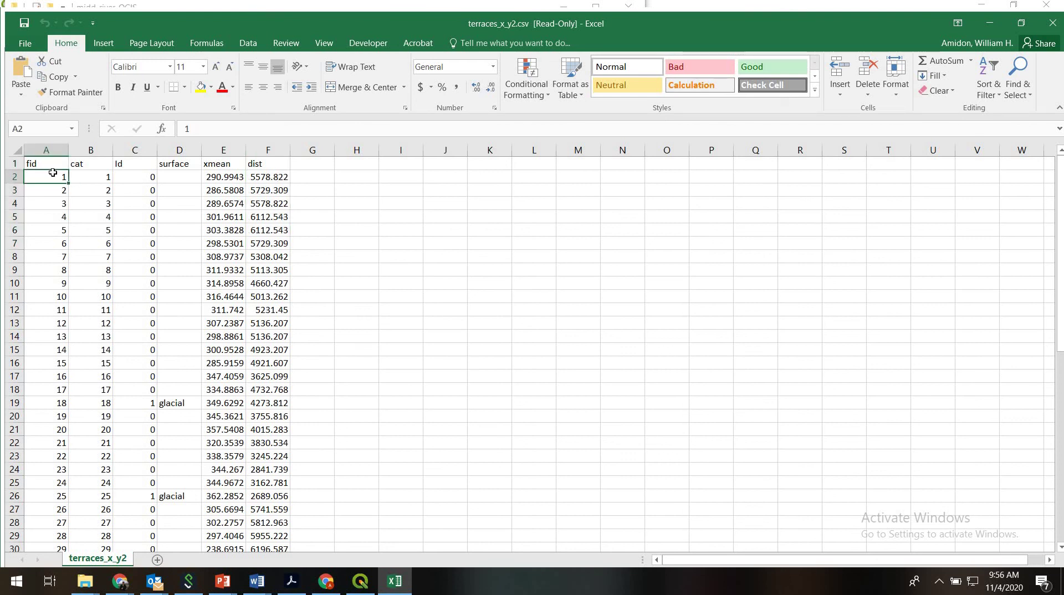
Step: Review the cat, Id and surface columns, noting the blank surface value in row 18
click(93, 149)
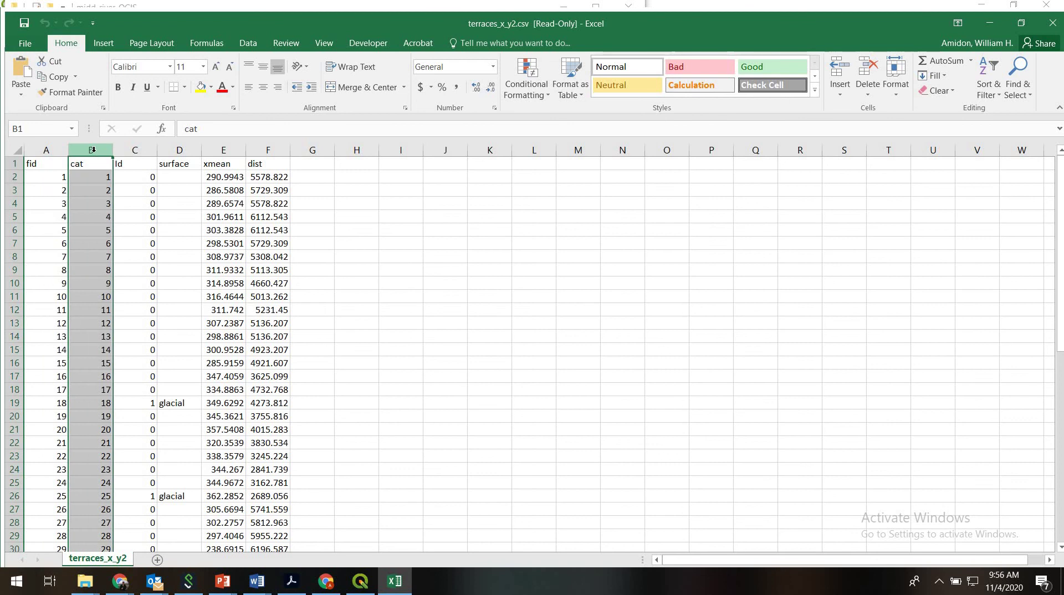
click(136, 148)
click(175, 148)
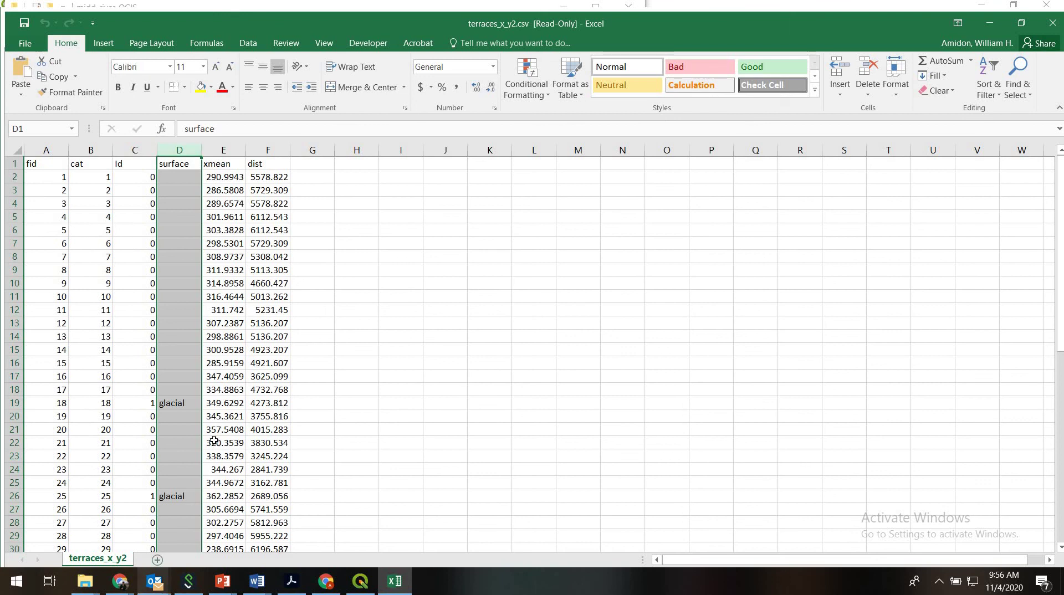
click(181, 406)
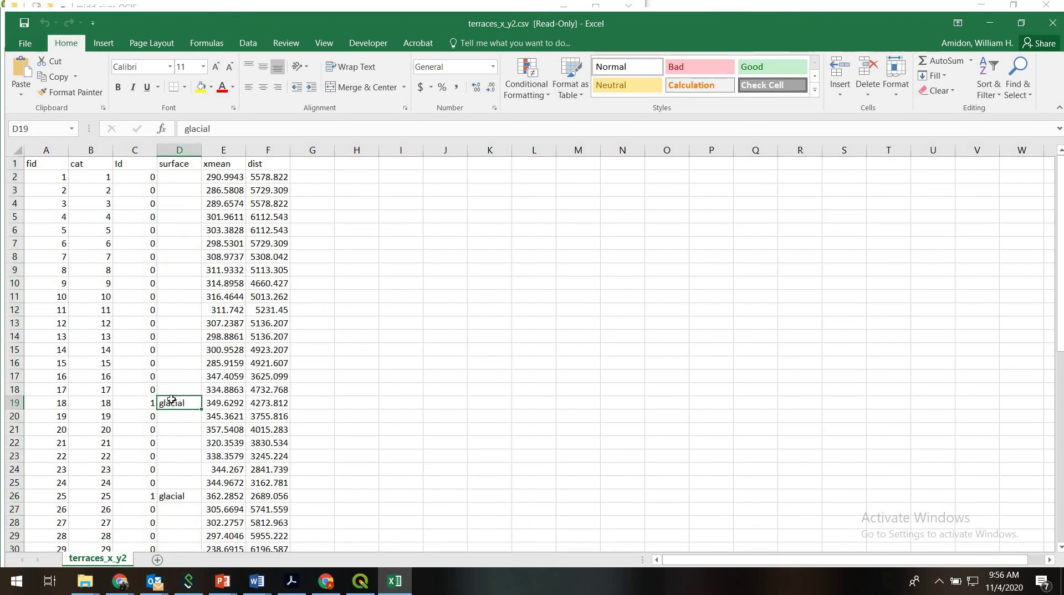
click(145, 402)
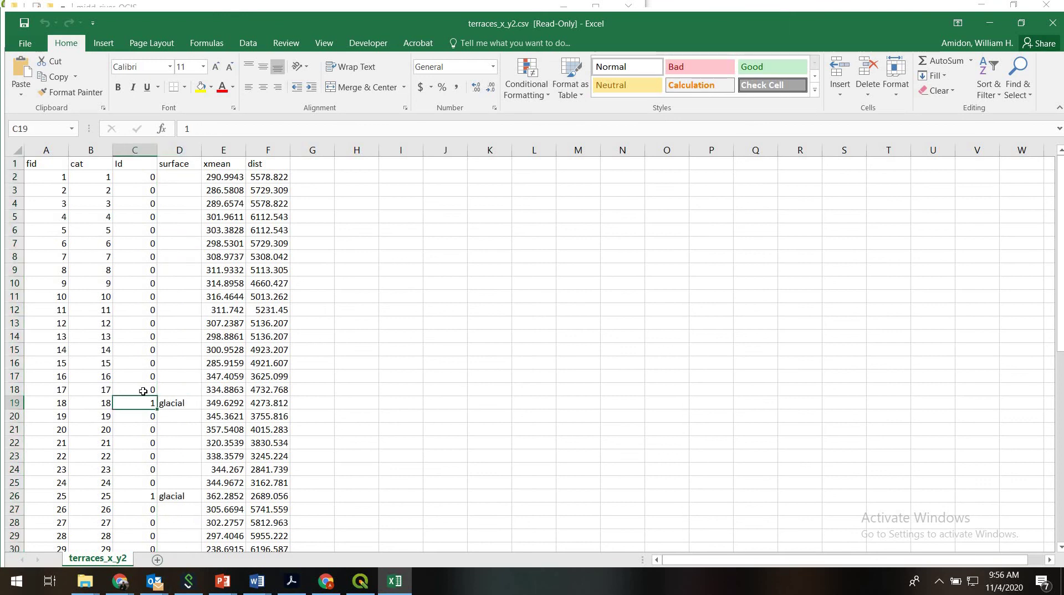
click(143, 390)
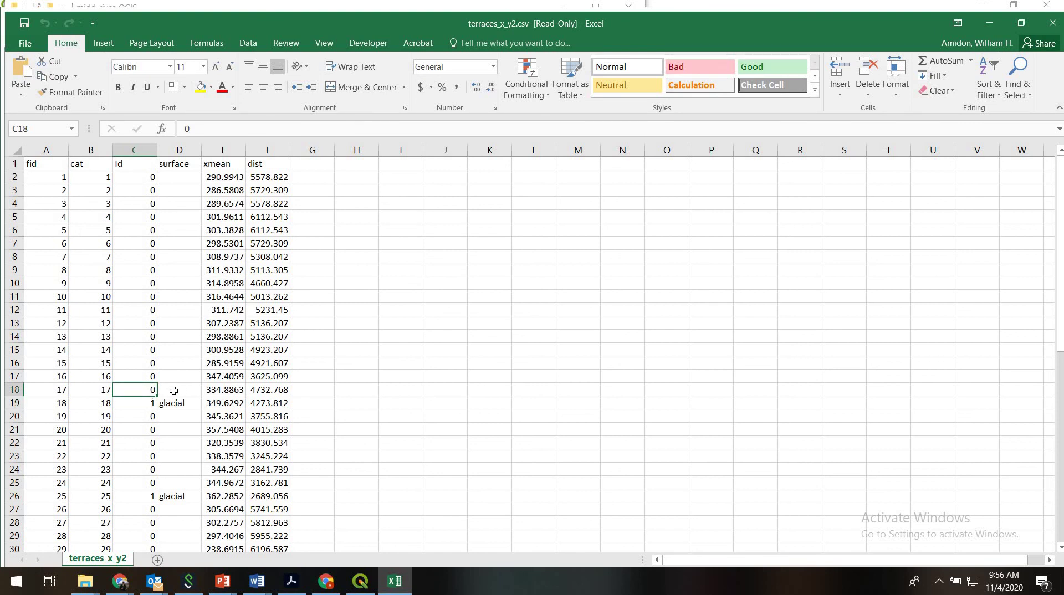
key(Right)
key(Left)
click(175, 388)
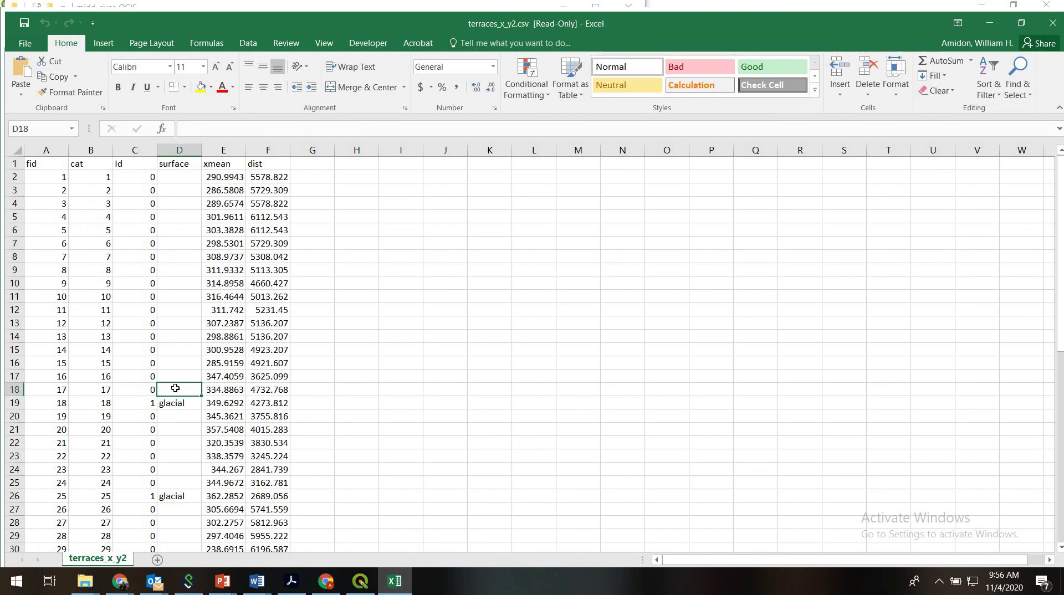